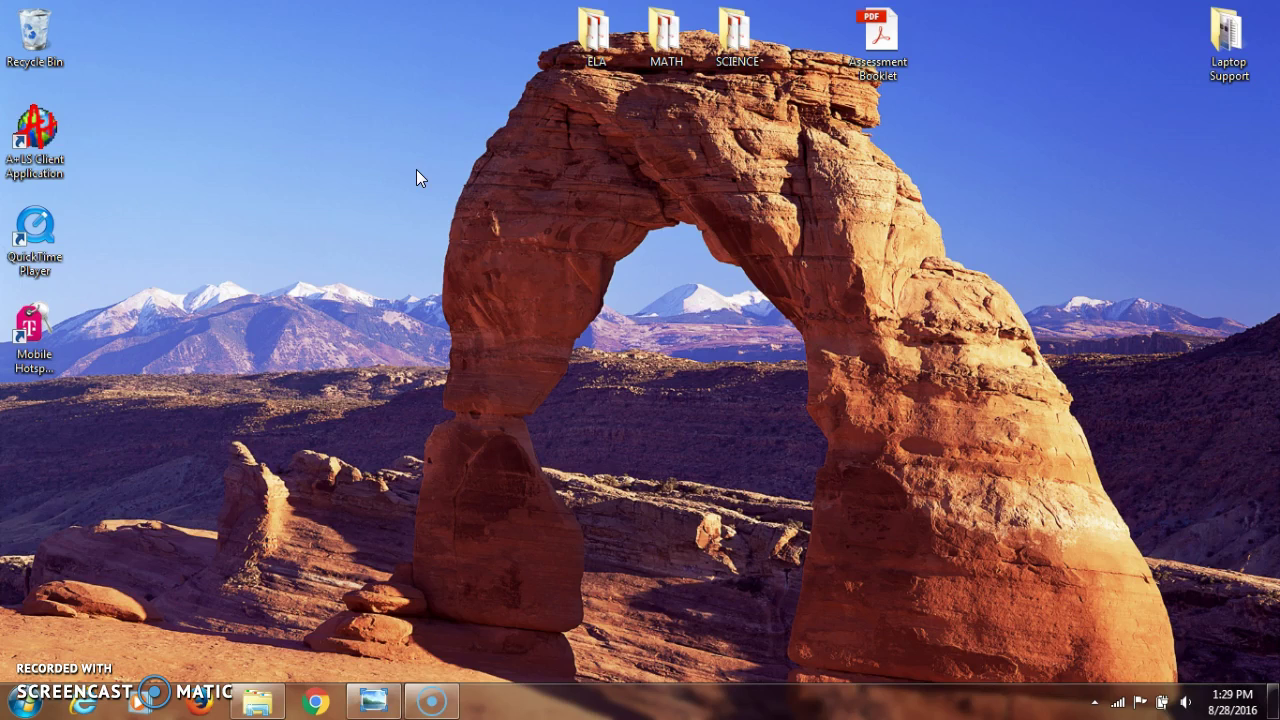
Open the desktop's personalization settings, look over the themes and the screen saver option, and close the window
right_click(416, 170)
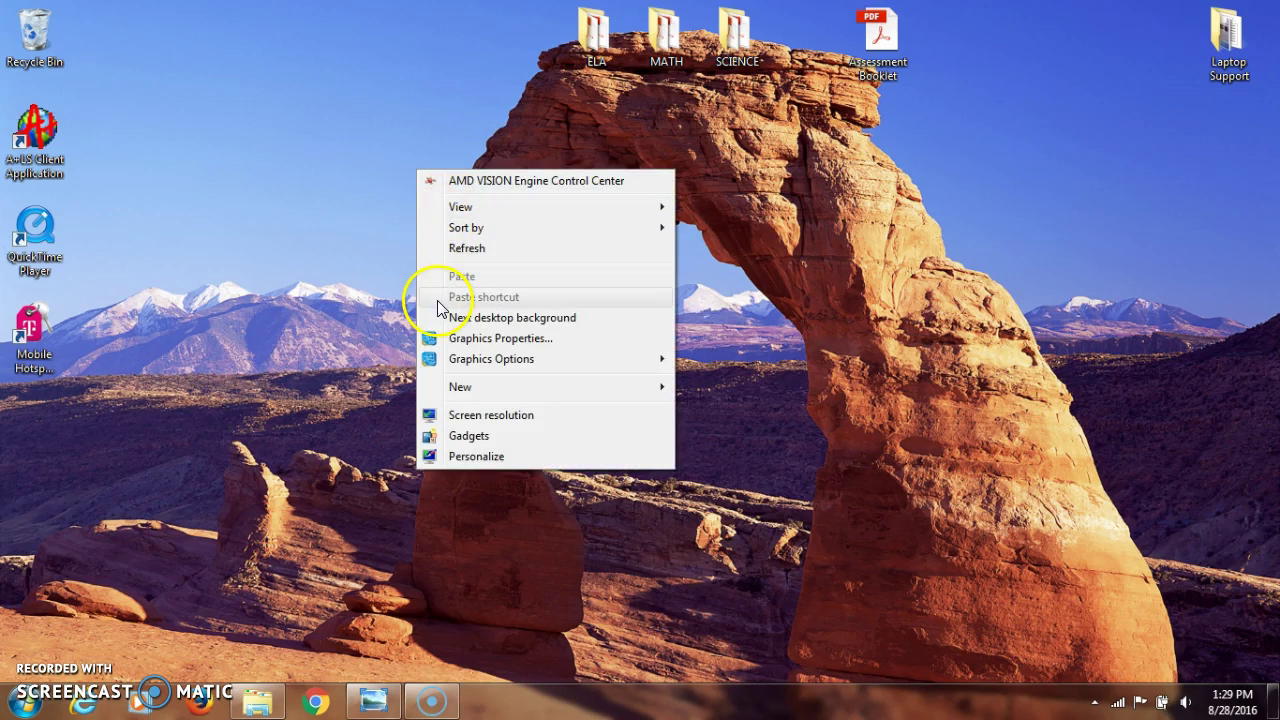
left_click(447, 458)
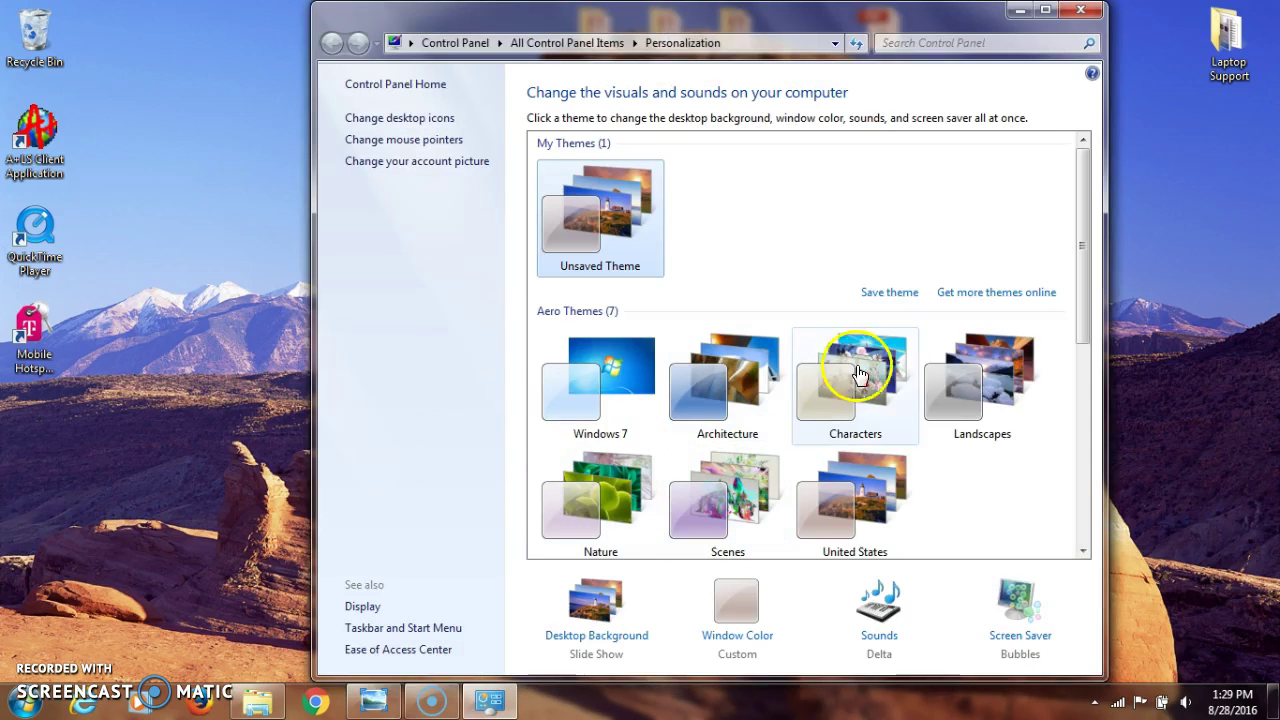
left_click(1036, 627)
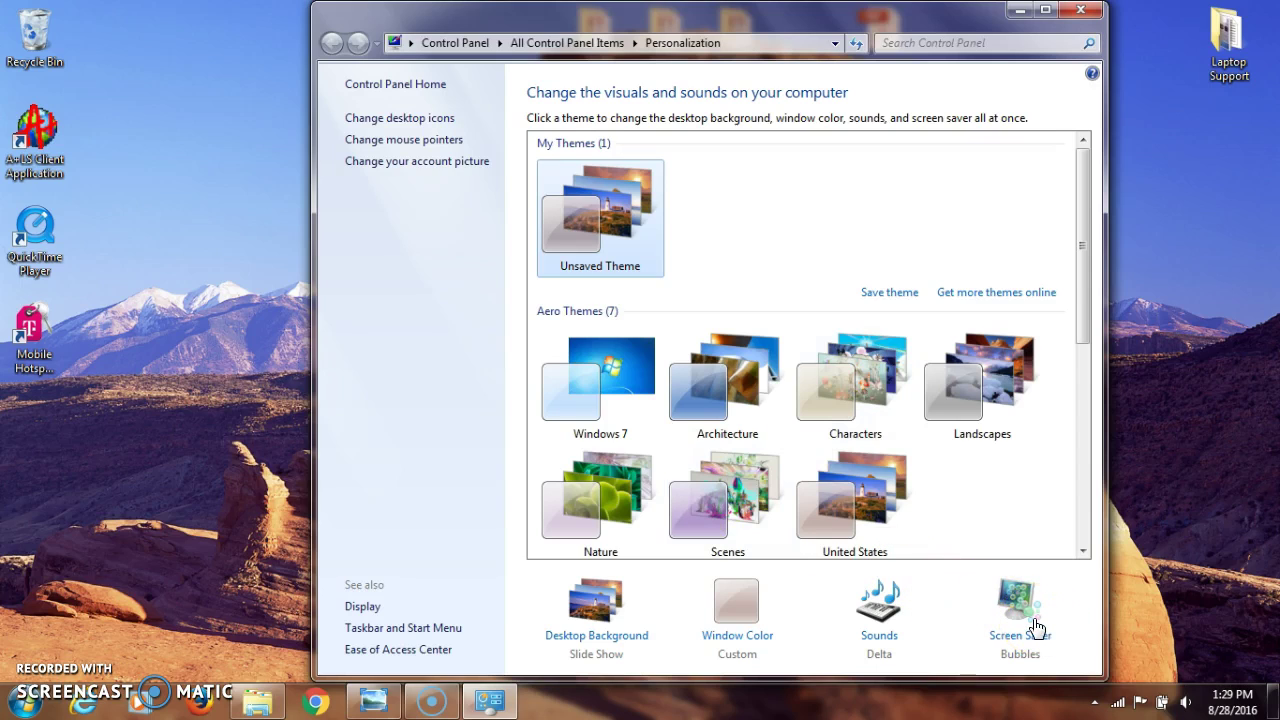
left_click(1089, 106)
left_click(1089, 106)
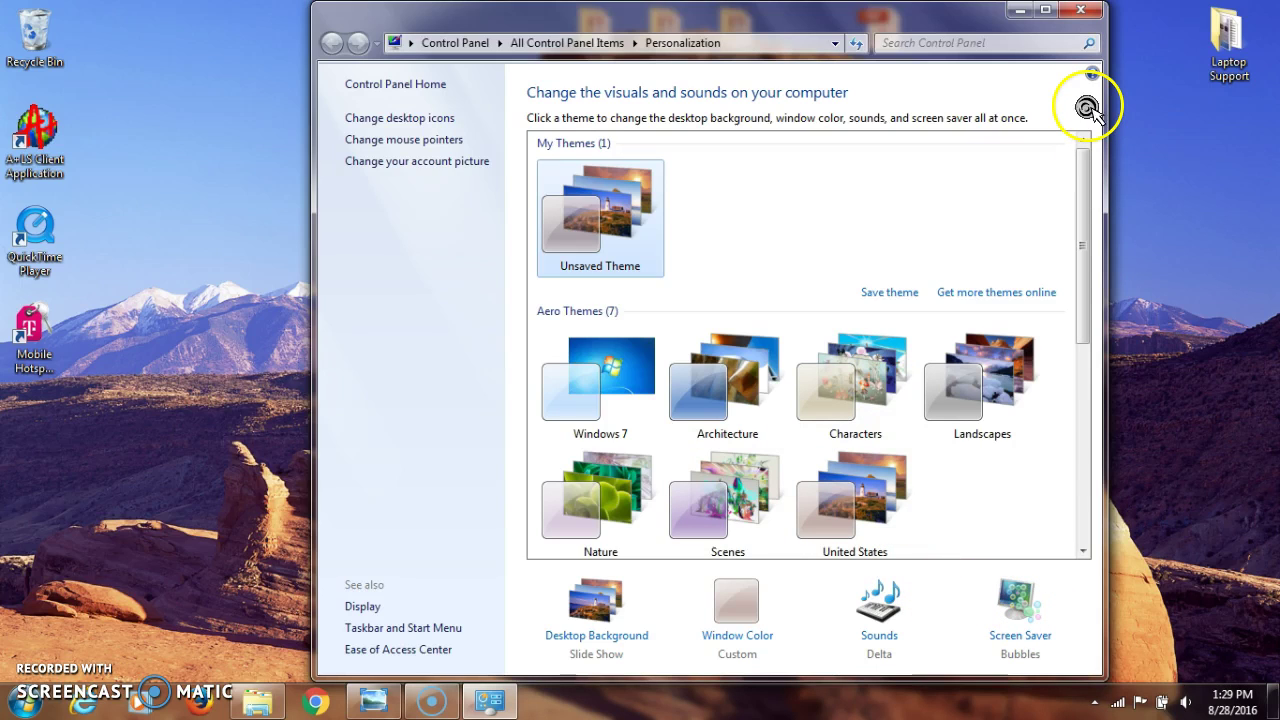
left_click(1081, 12)
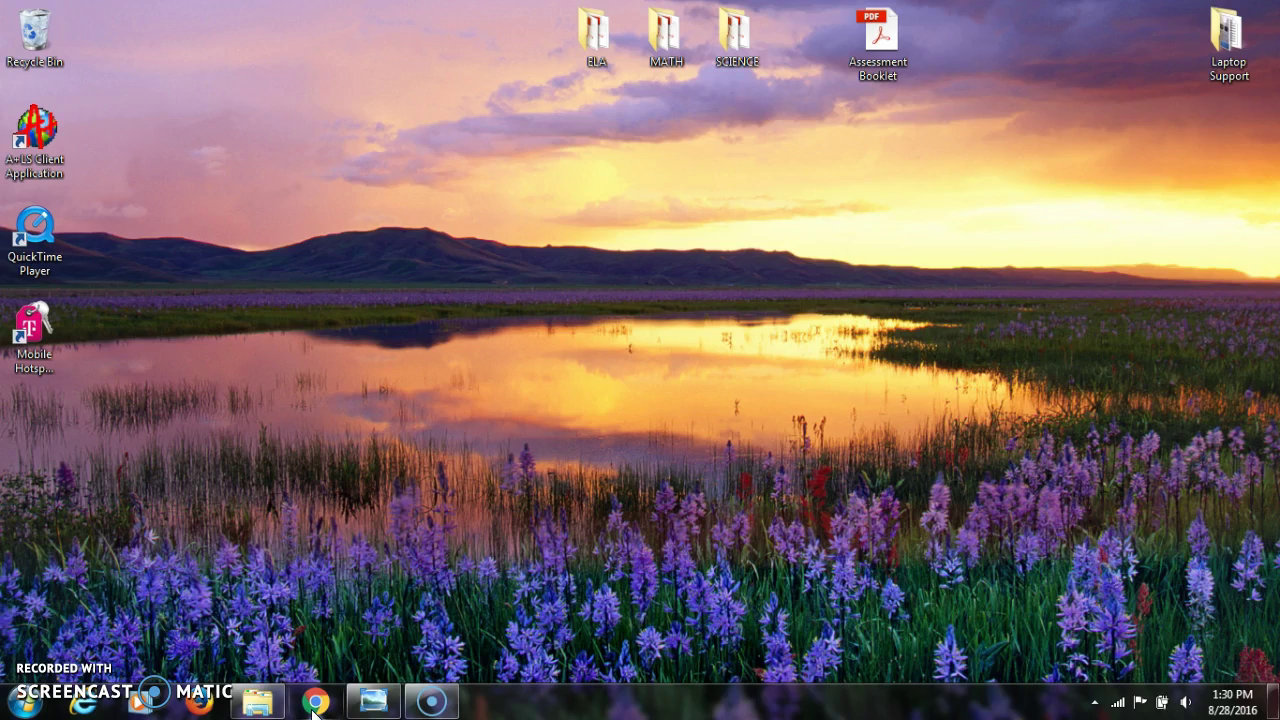
Switch to Chrome and open the OW bookmark from the Curriculum Sites folder in a new tab
left_click(313, 704)
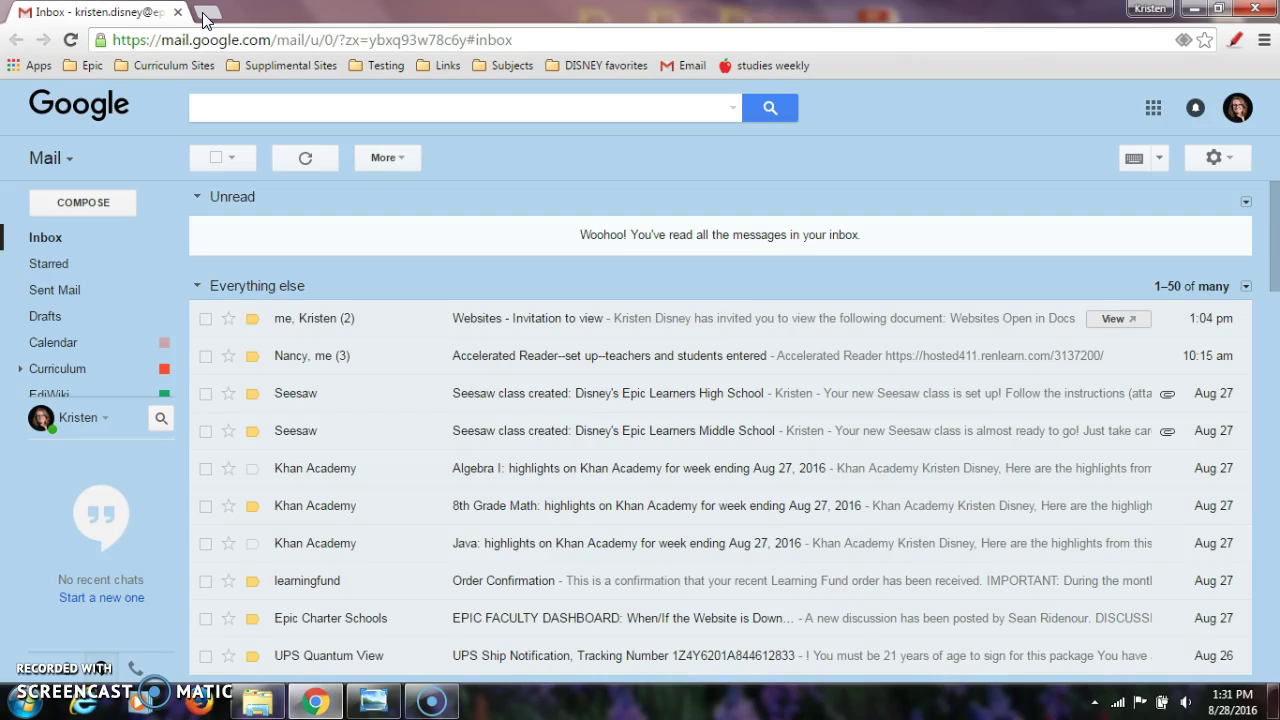
left_click(204, 16)
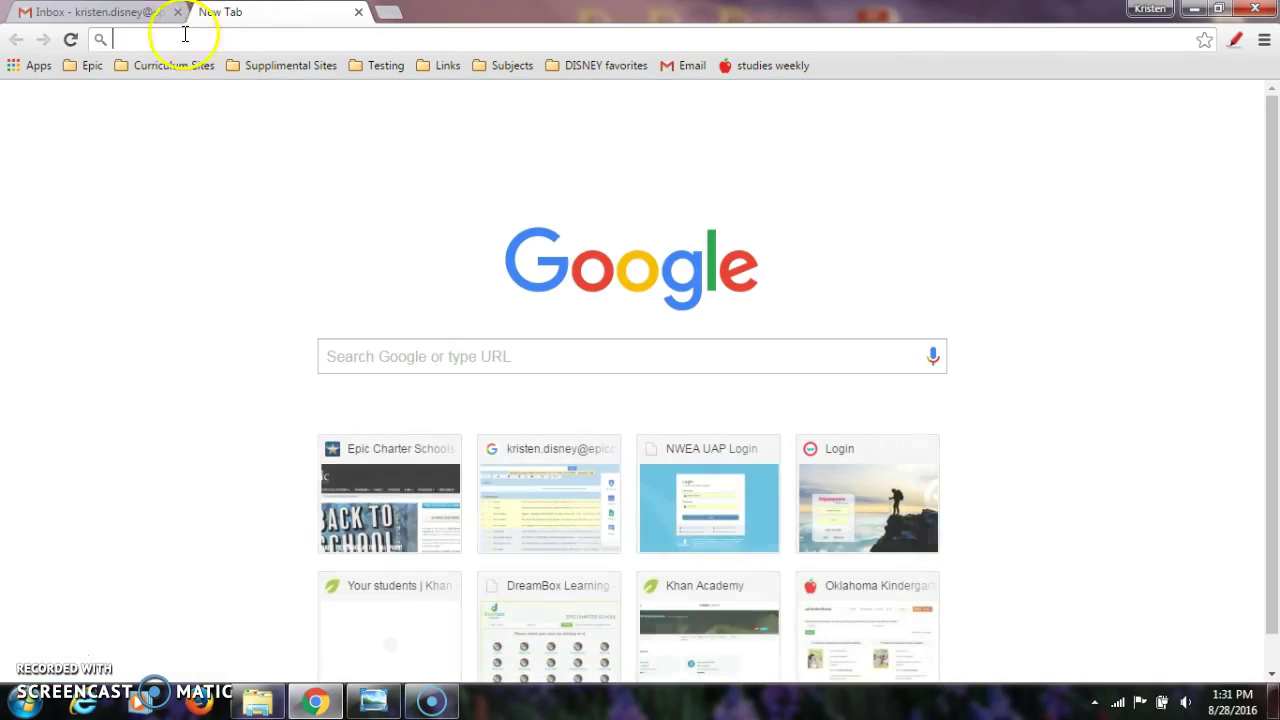
left_click(125, 70)
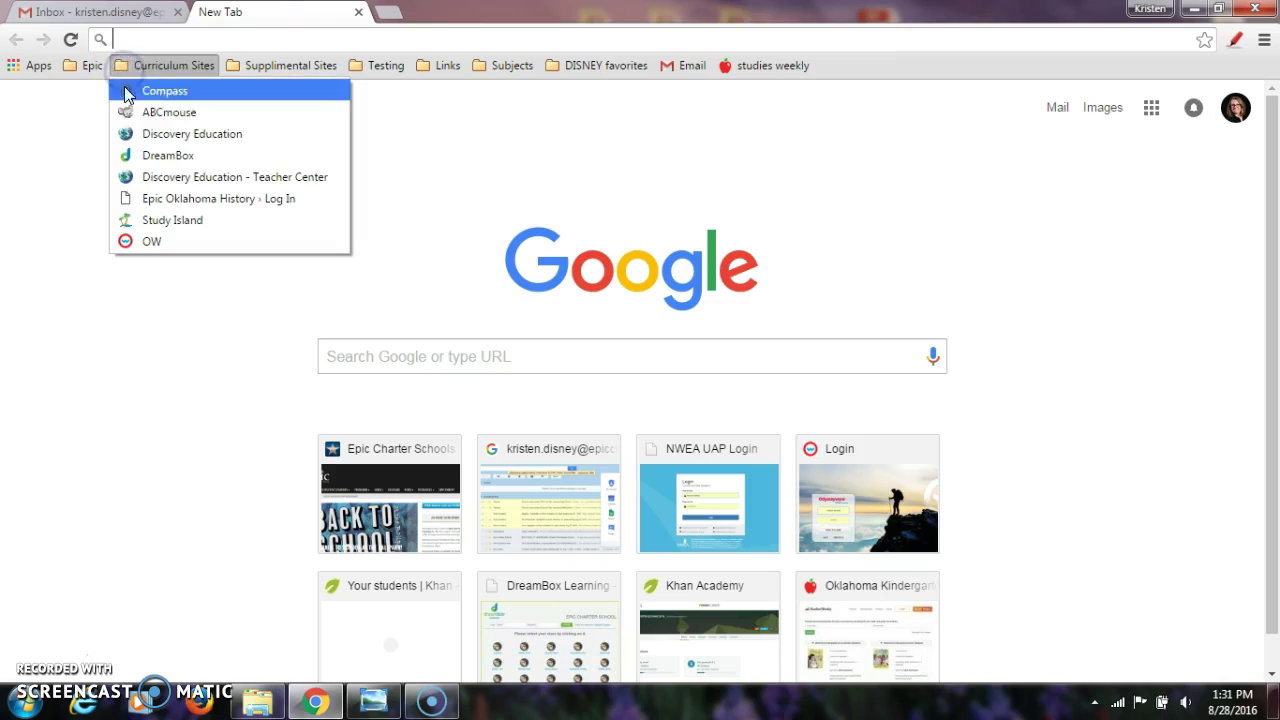
left_click(131, 241)
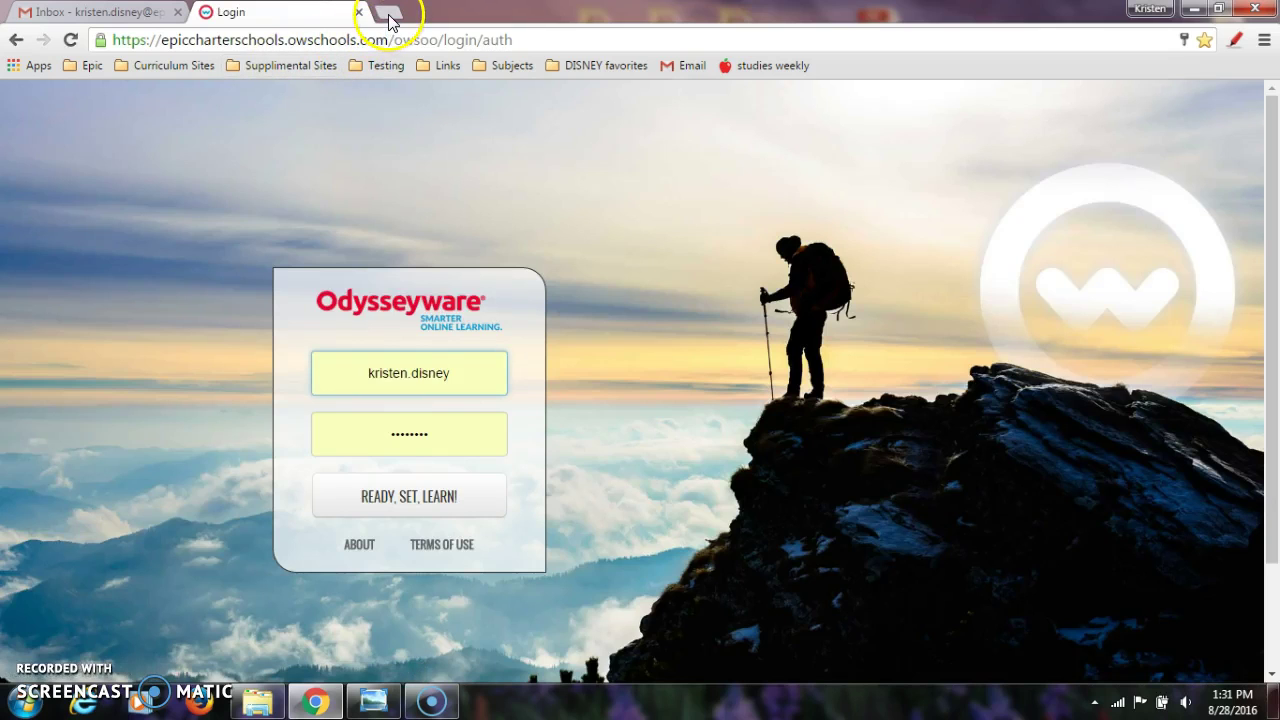
Open the Study Island bookmark from the Curriculum Sites folder in another new tab
left_click(389, 14)
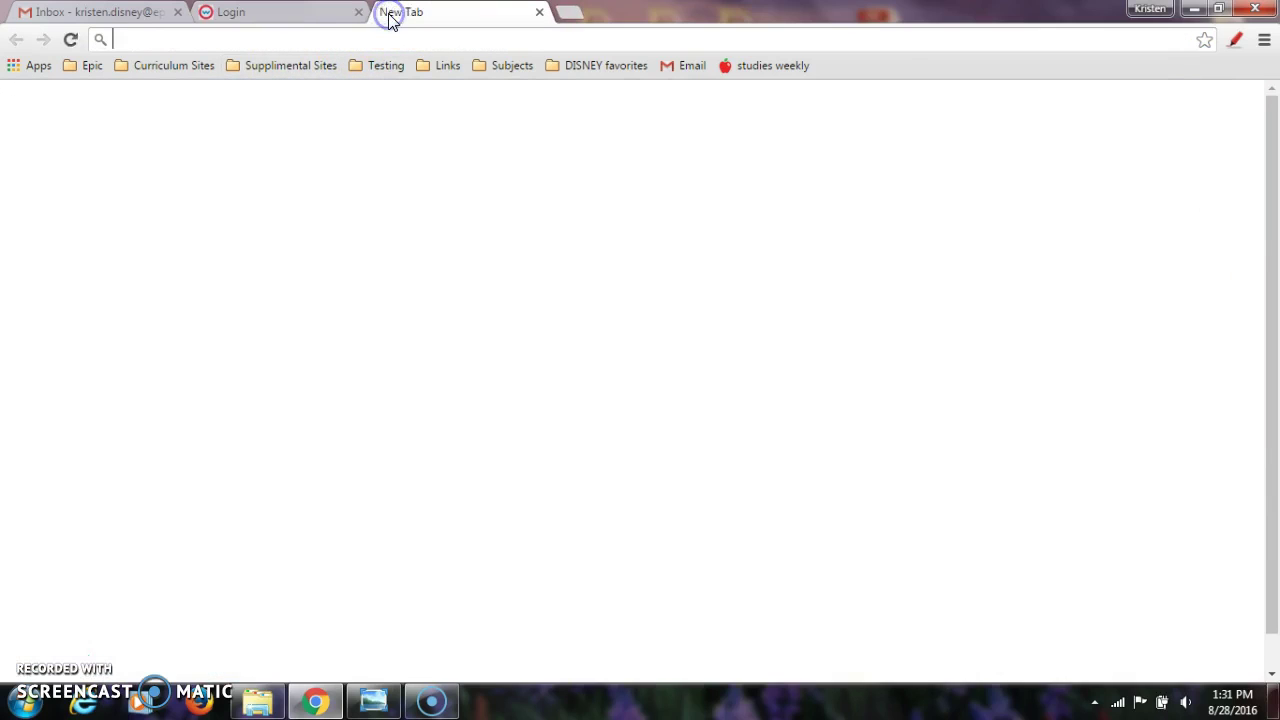
left_click(65, 68)
mouse_move(160, 65)
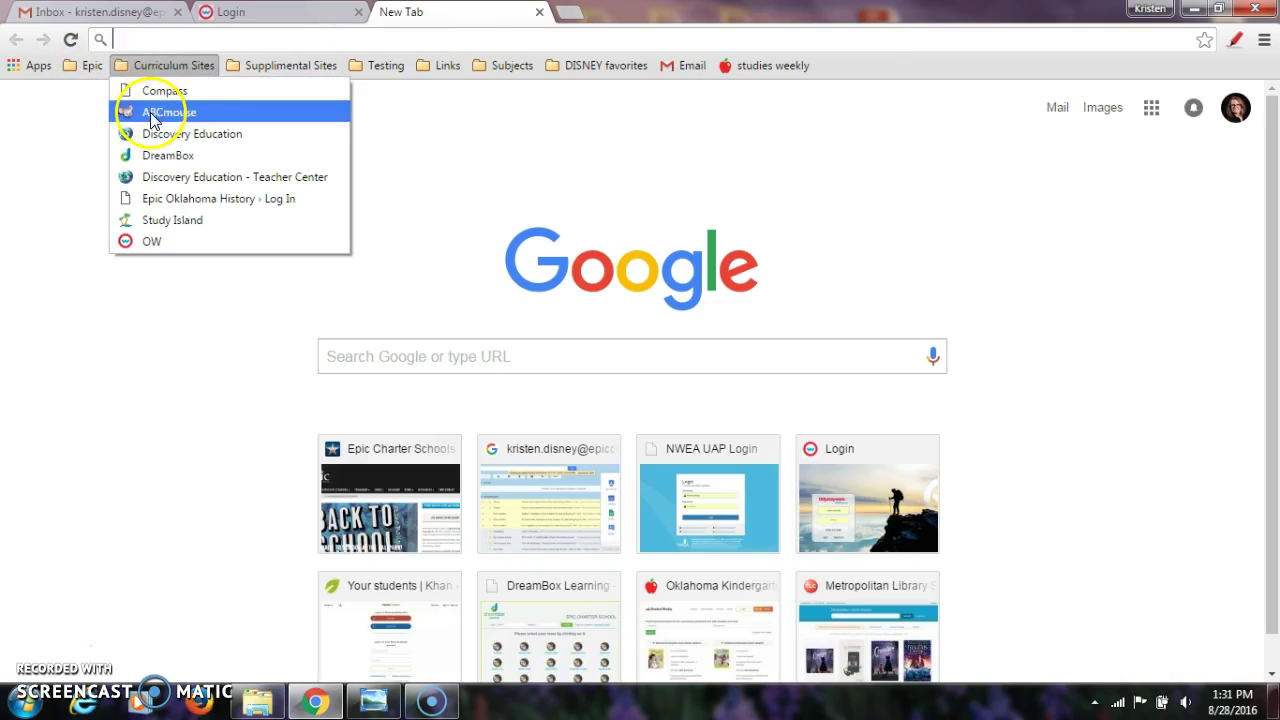
left_click(172, 221)
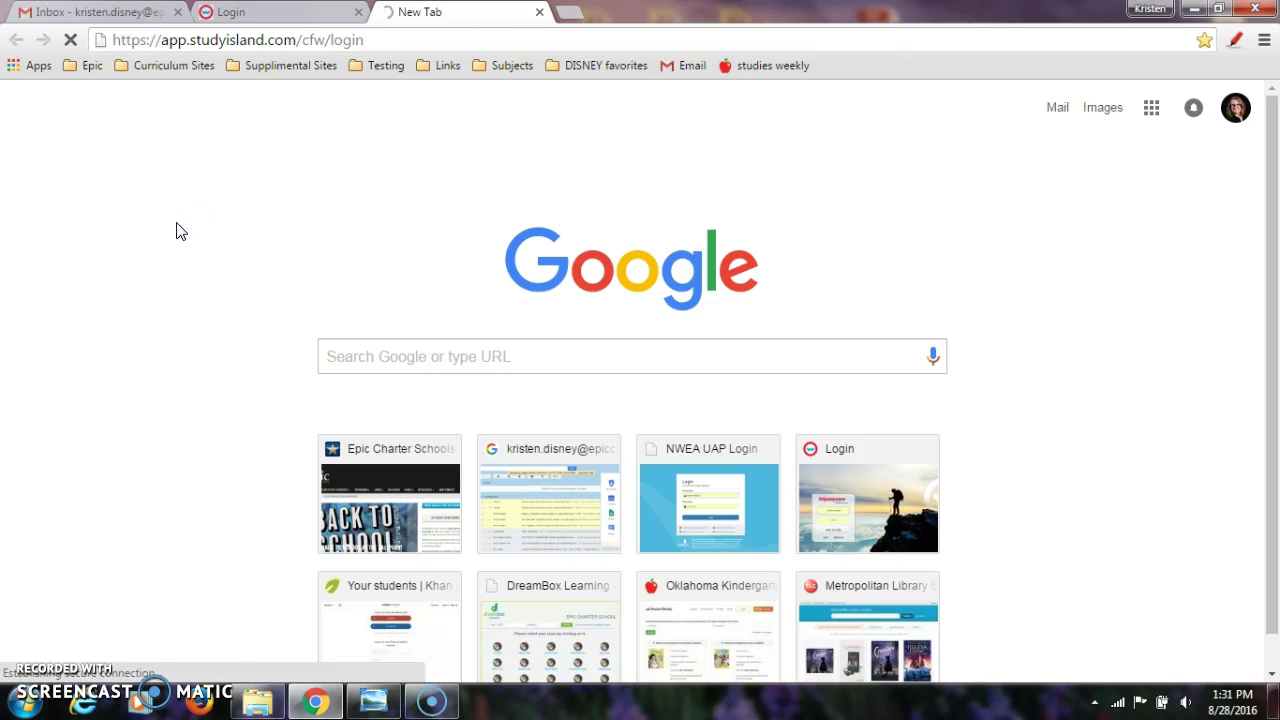
left_click(178, 224)
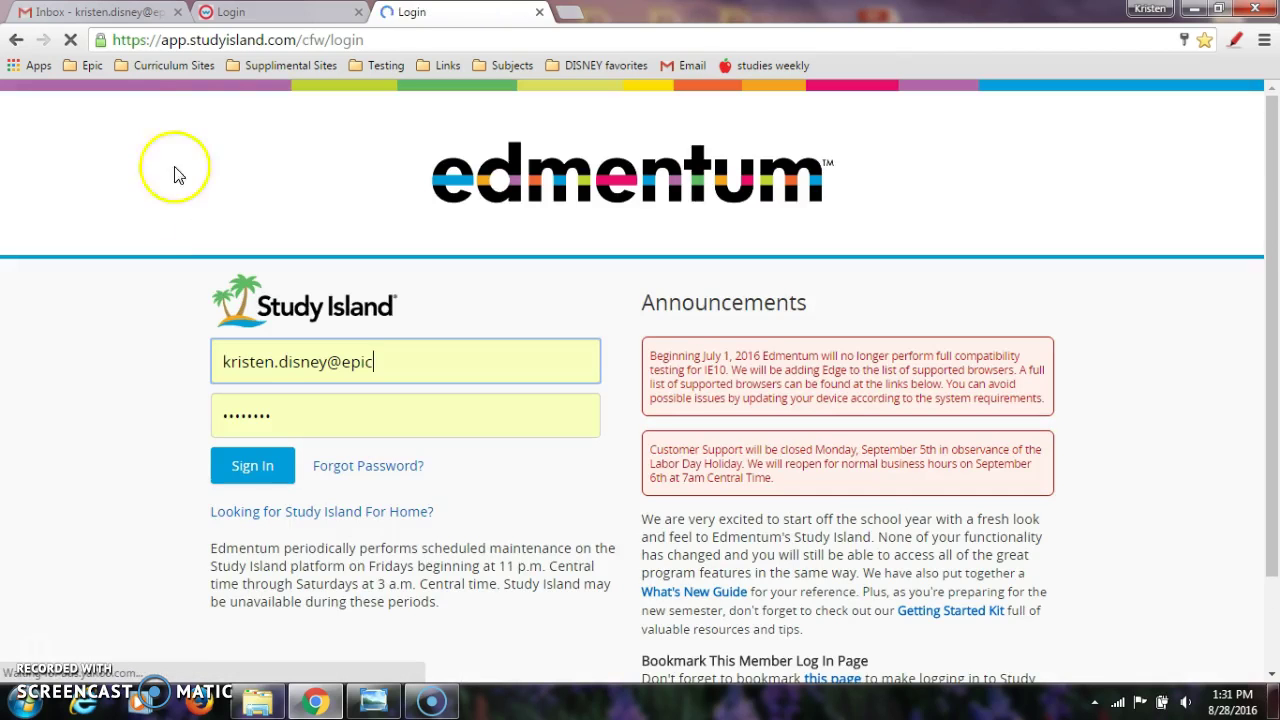
Review the open mail inbox, Odysseyware login and Study Island login pages, ending on the inbox
left_click(100, 12)
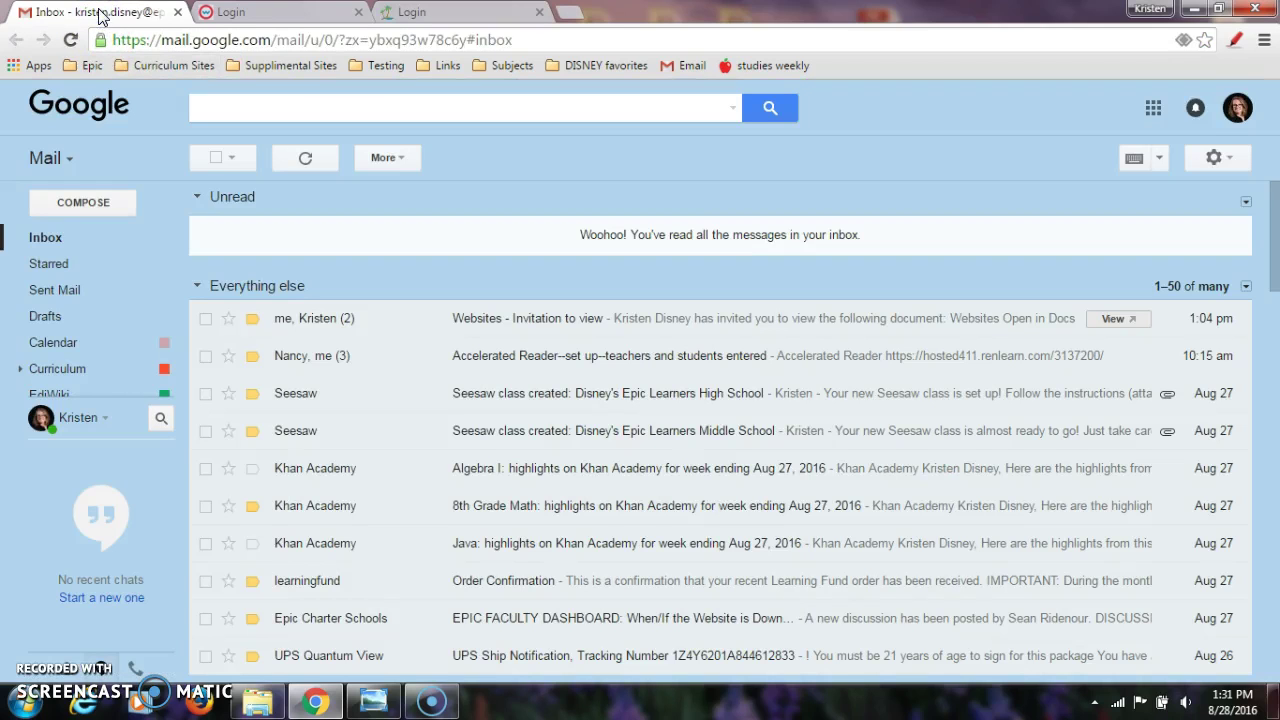
left_click(243, 12)
left_click(430, 16)
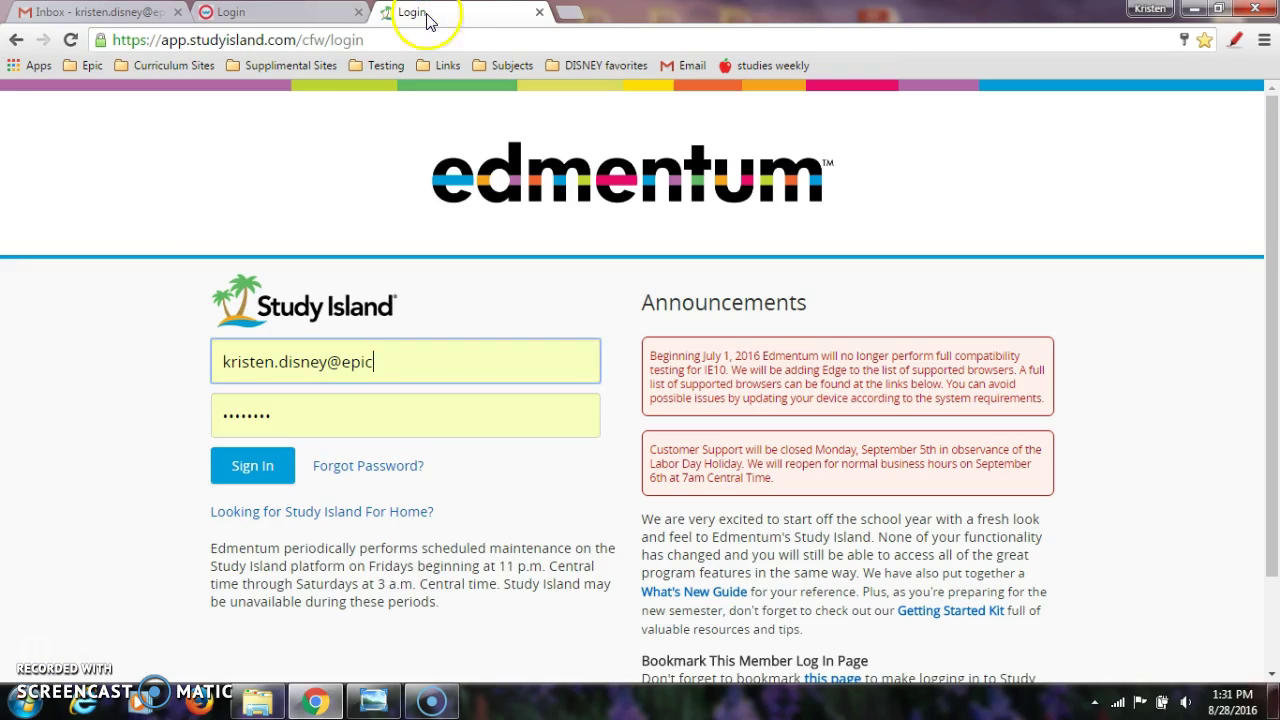
left_click(86, 16)
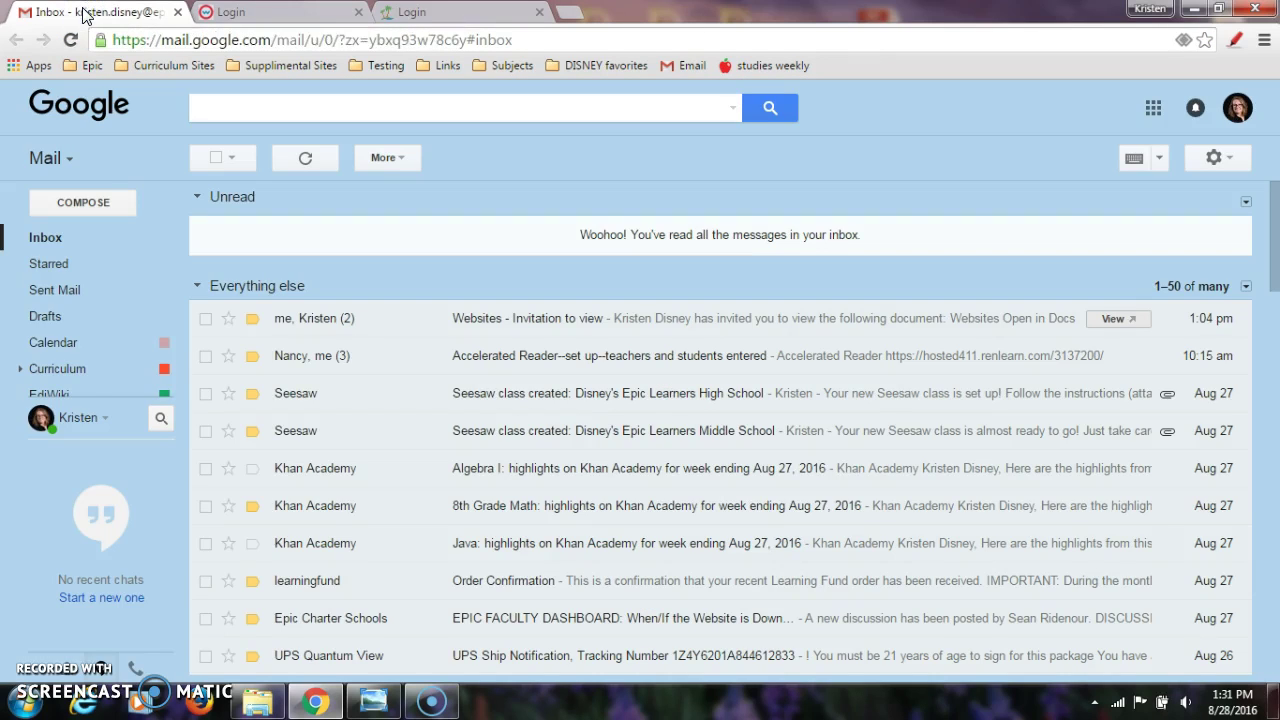
Open the browser's settings page
left_click(1264, 42)
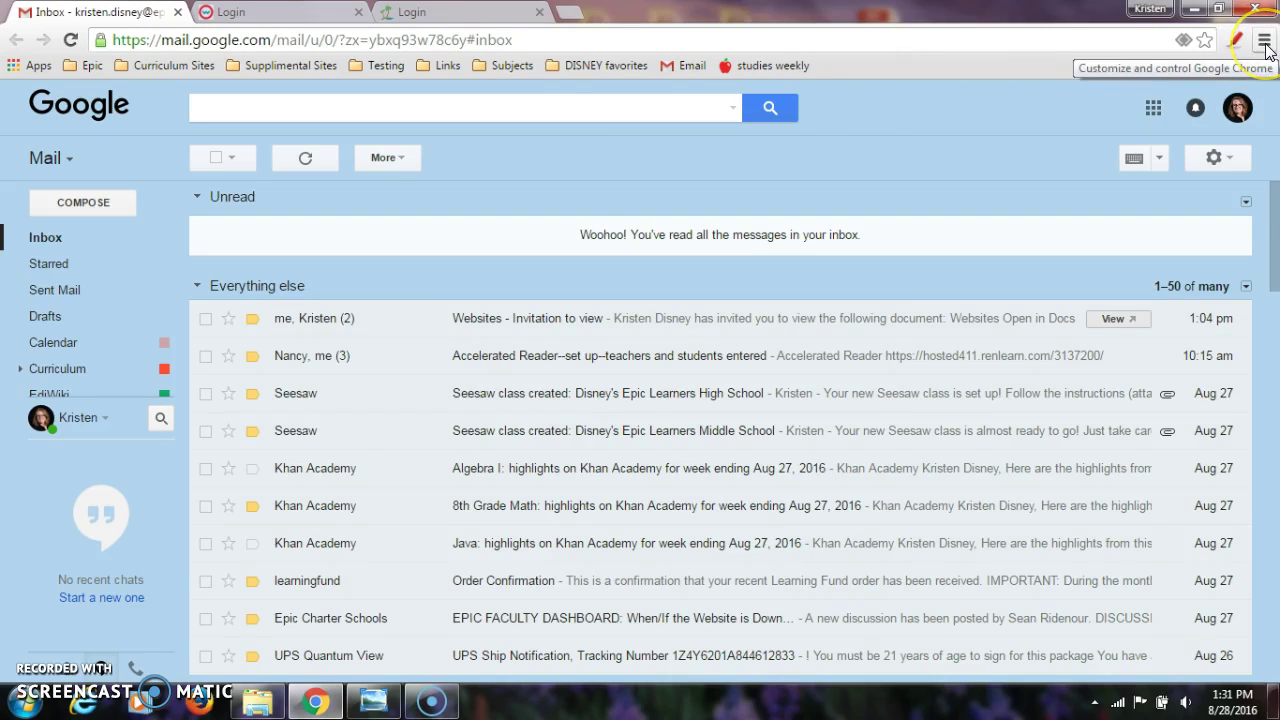
left_click(1264, 42)
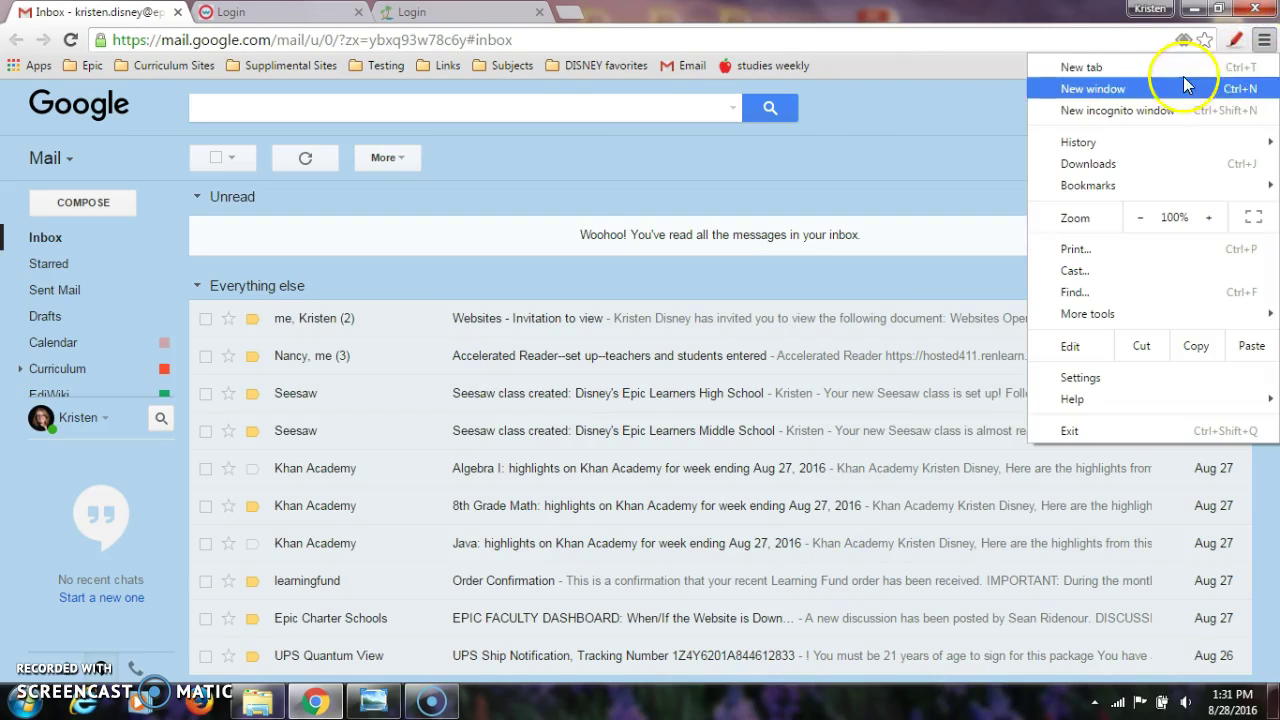
left_click(1128, 388)
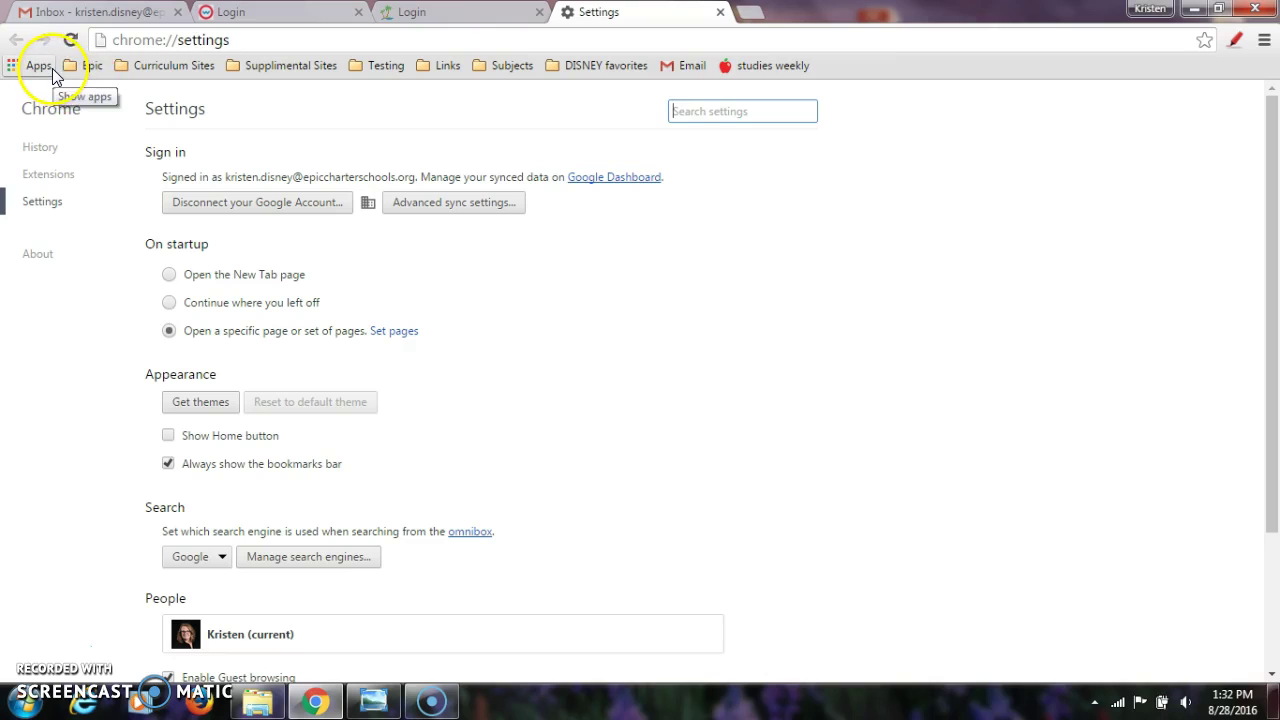
Look through the contents of the bookmark folders, from Epic through Subjects to the personal favorites
left_click(92, 68)
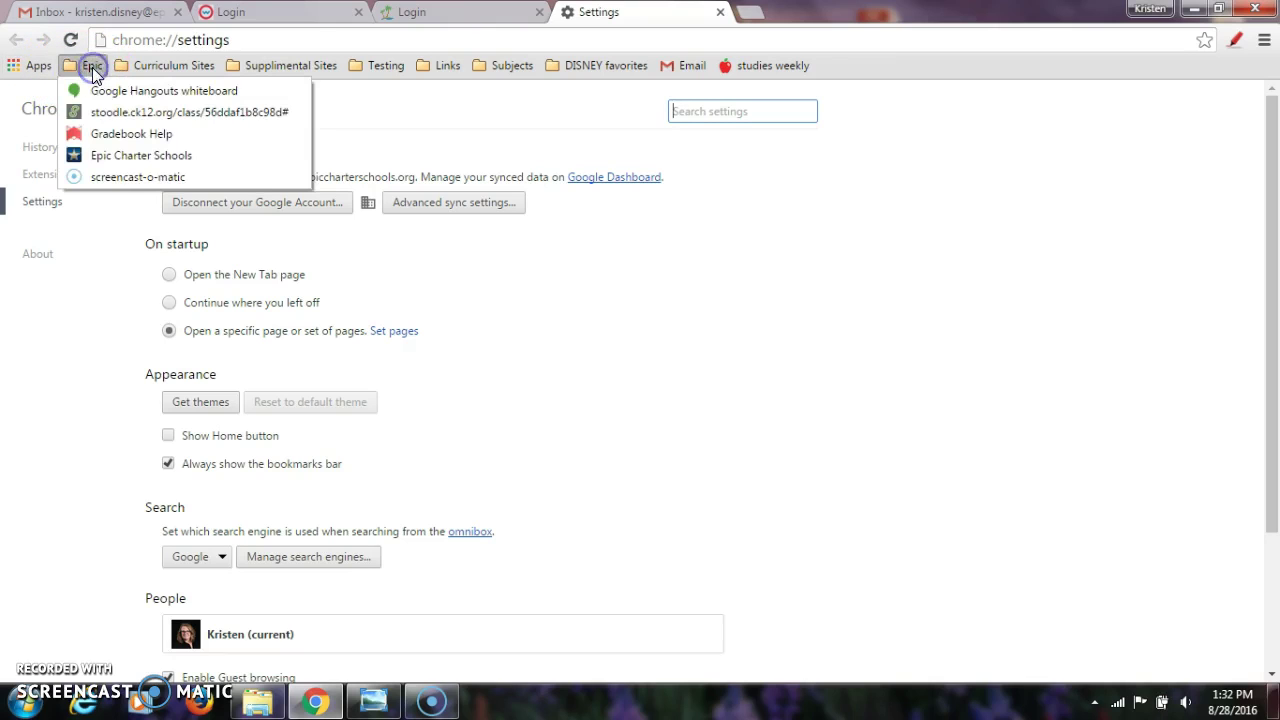
mouse_move(140, 68)
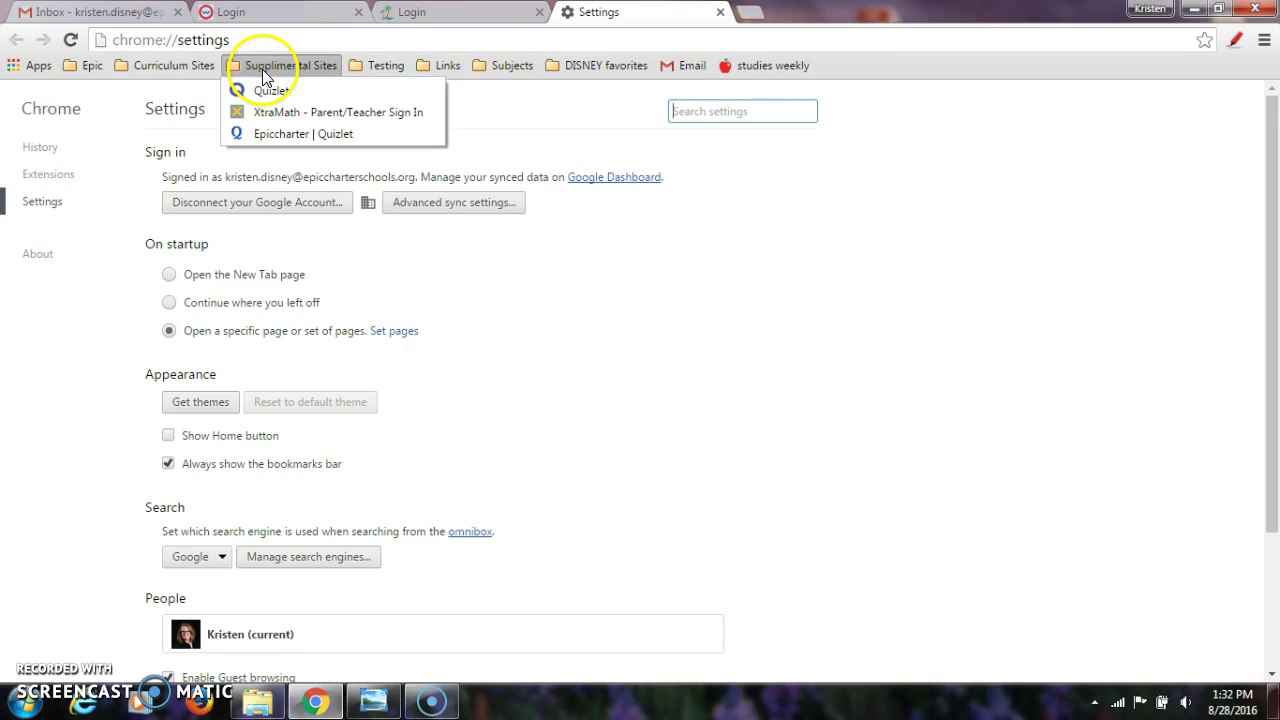
mouse_move(382, 66)
mouse_move(430, 68)
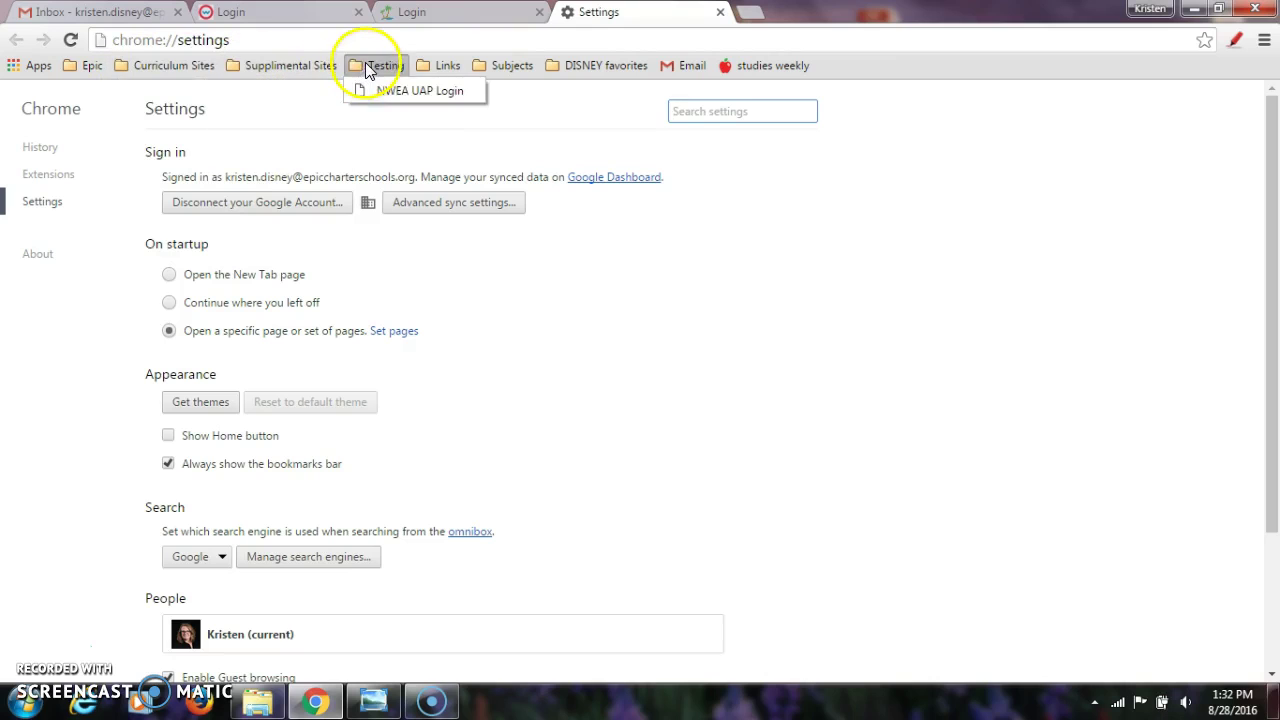
mouse_move(491, 72)
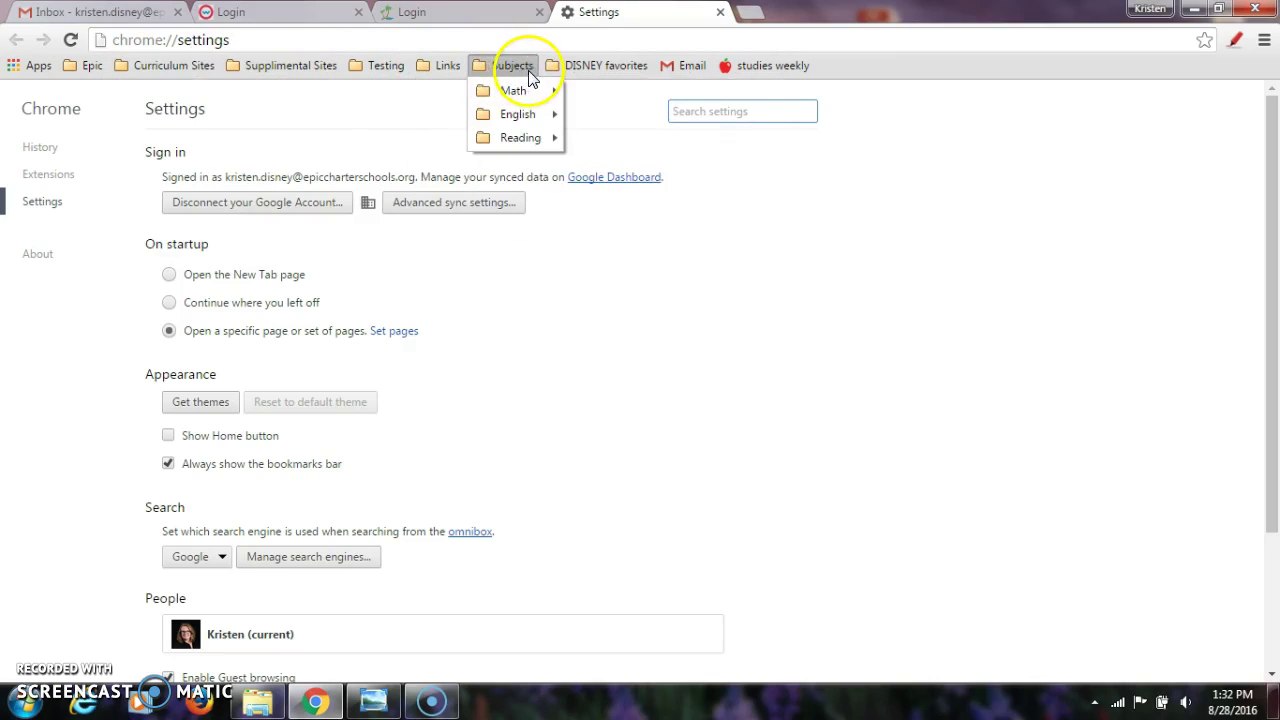
mouse_move(580, 70)
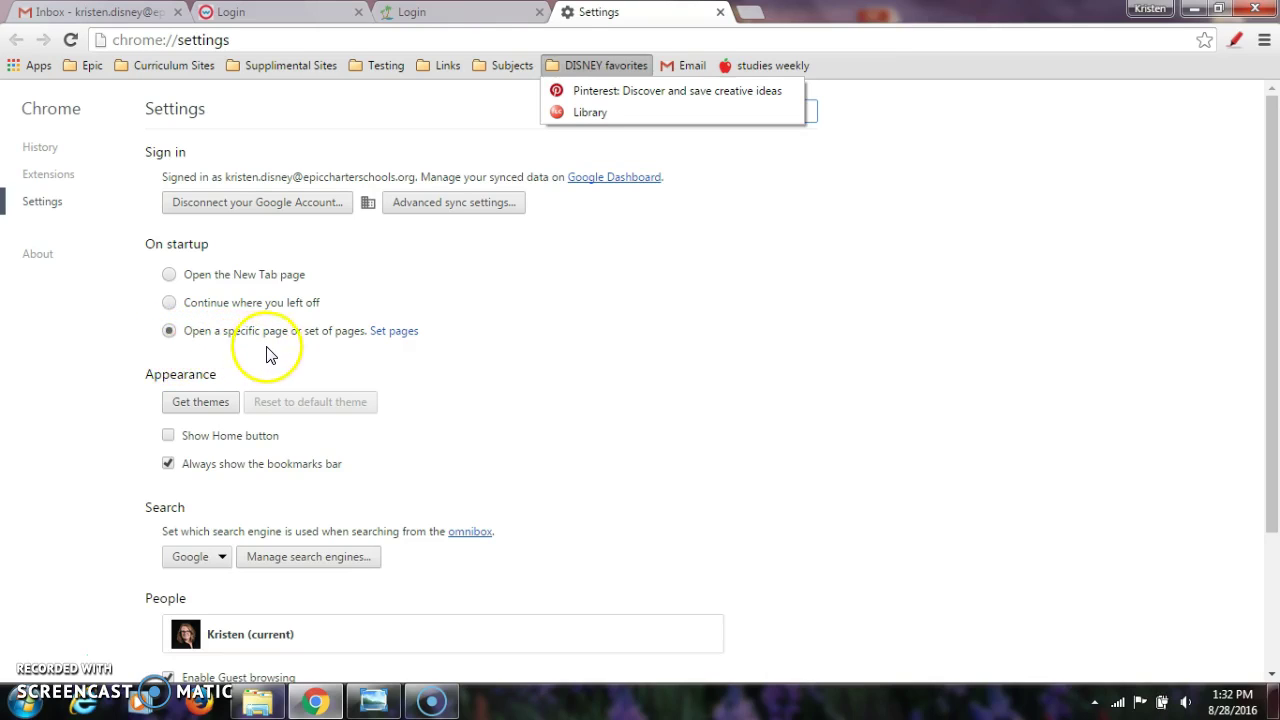
Set the startup pages to the currently open pages, and restart Chrome to check them
left_click(395, 335)
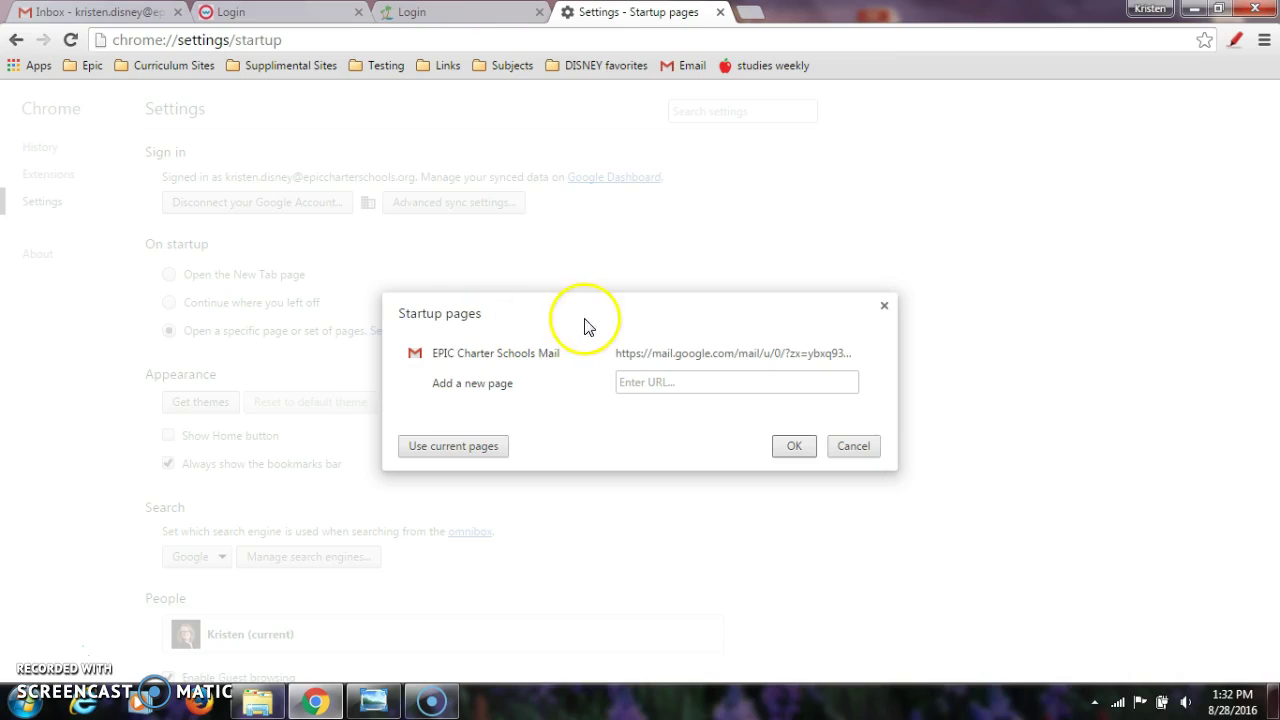
left_click(463, 457)
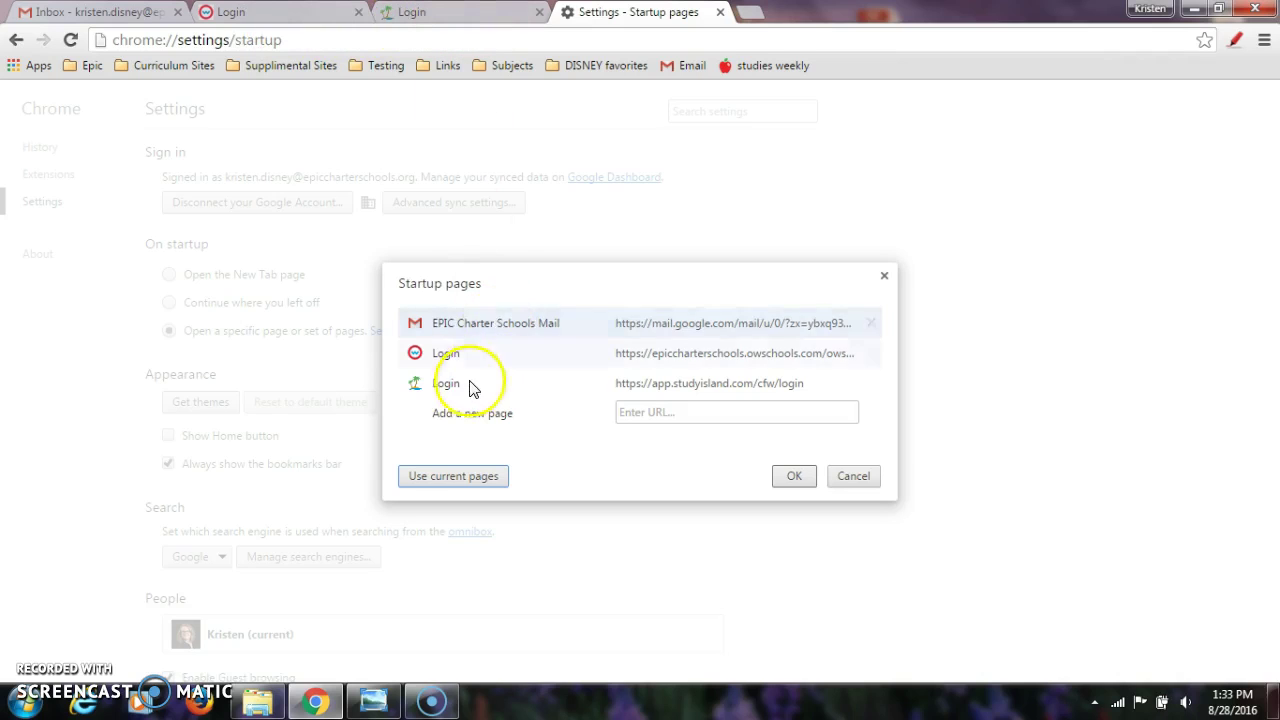
left_click(795, 476)
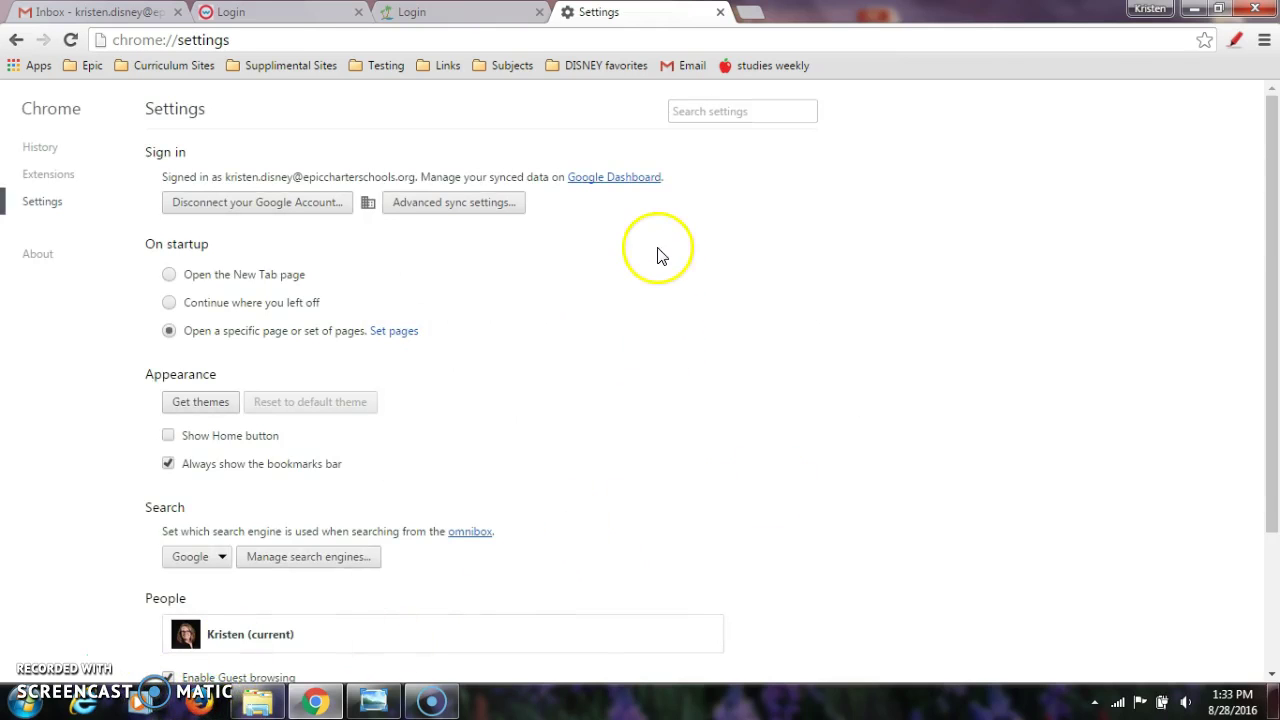
left_click(1257, 12)
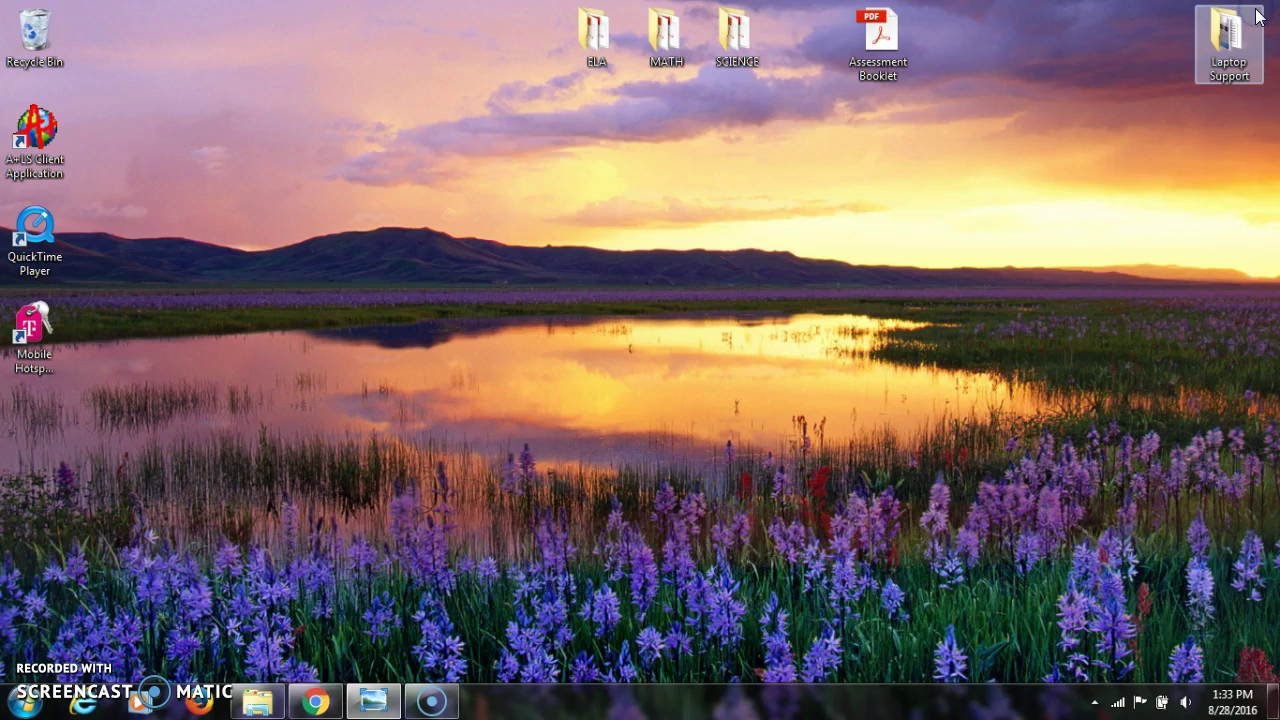
left_click(311, 706)
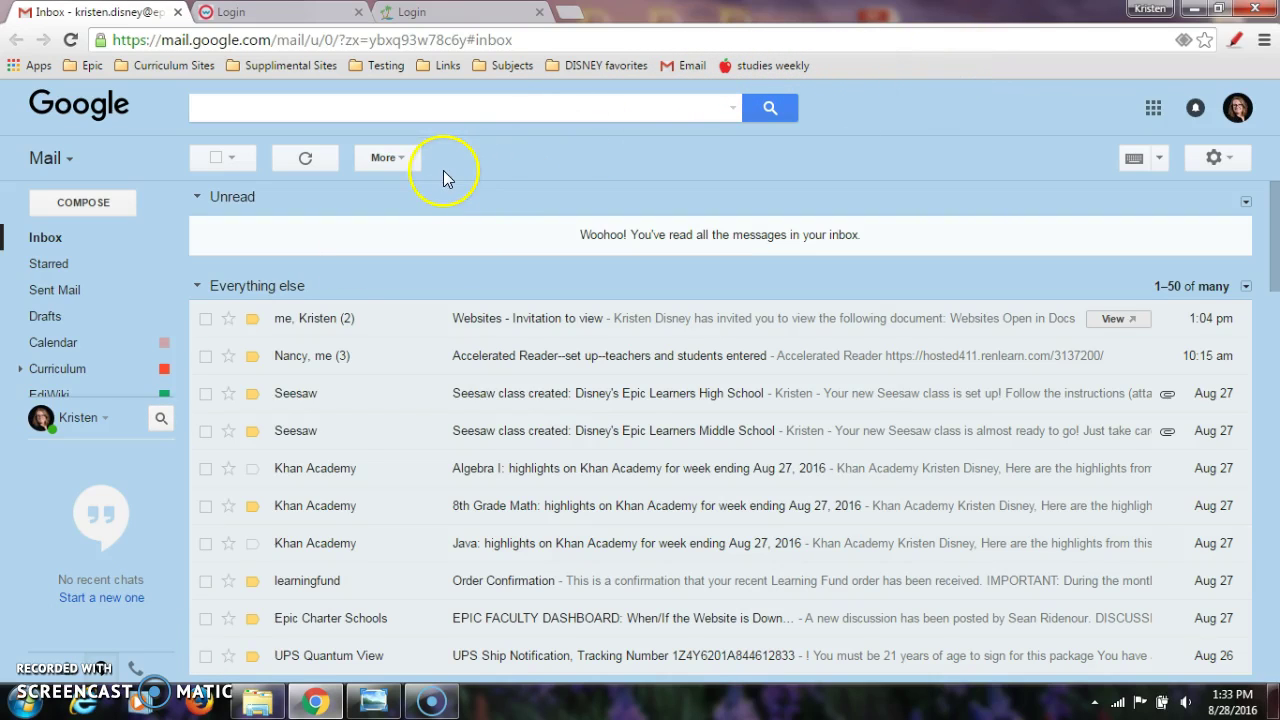
Open the shared Websites document from its invitation email in the inbox
left_click(501, 327)
left_click(397, 505)
left_click(380, 495)
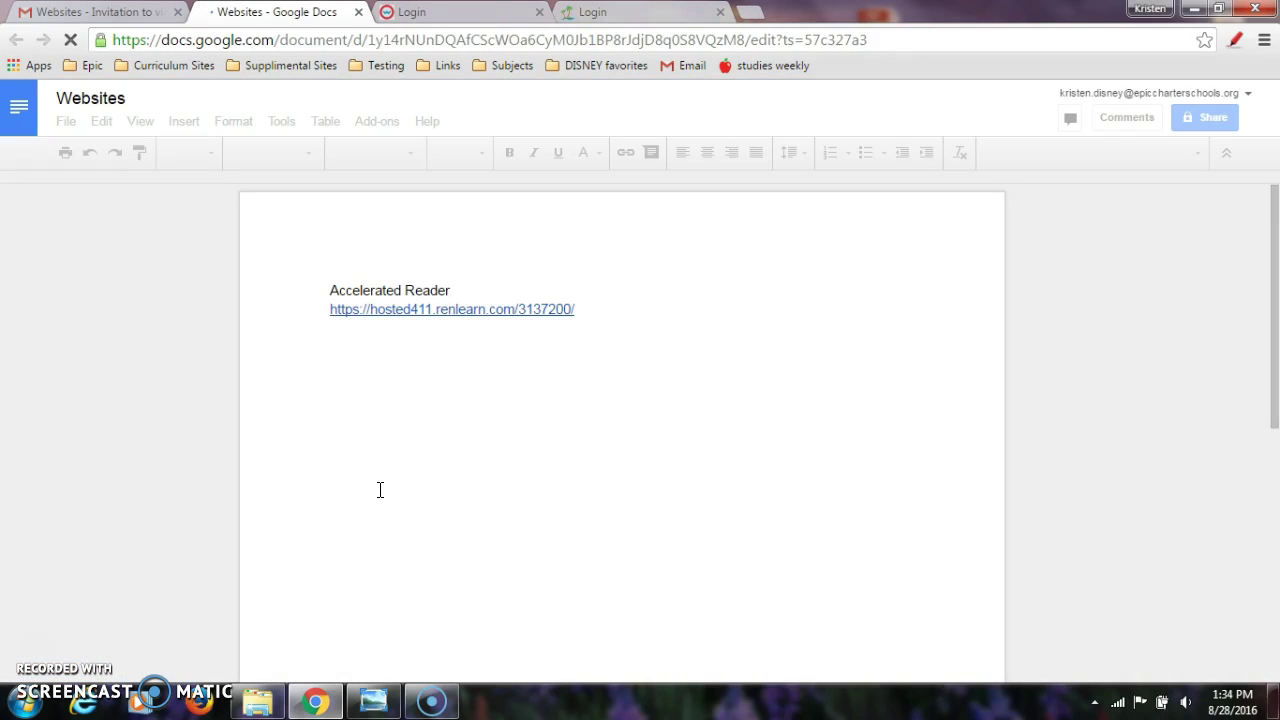
Follow the Accelerated Reader link in the Websites document
left_click(480, 308)
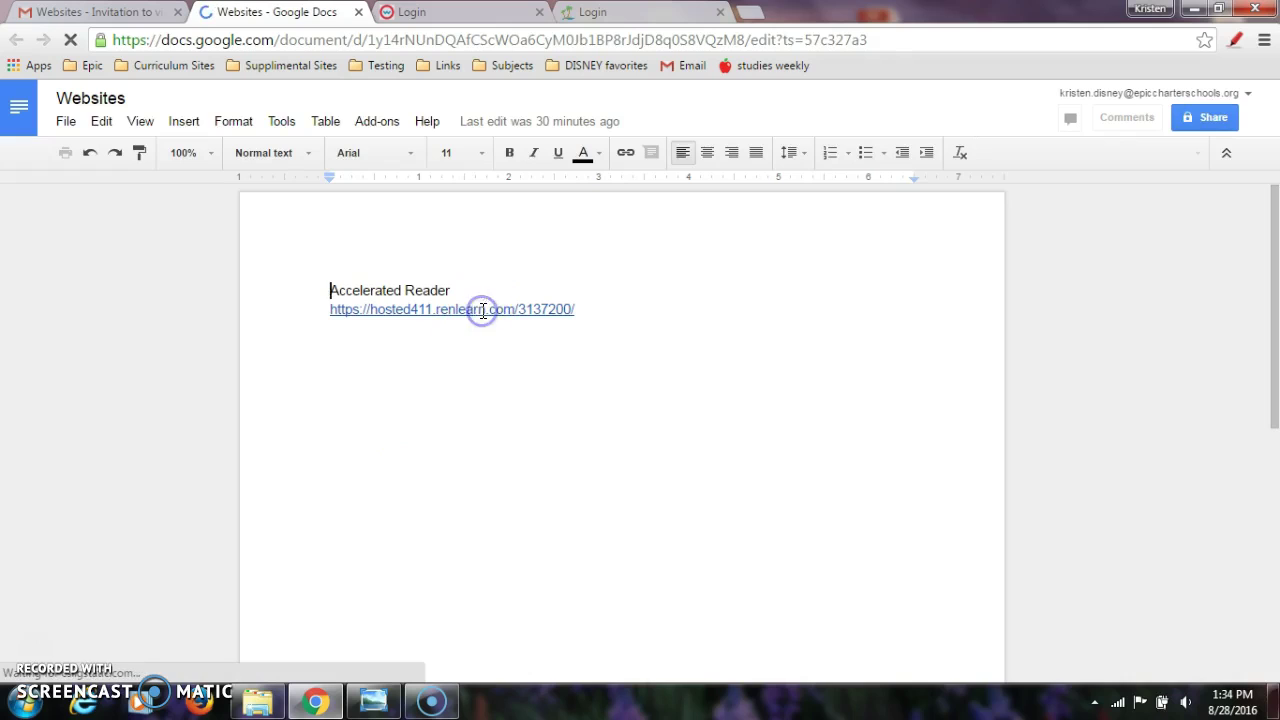
double_click(480, 309)
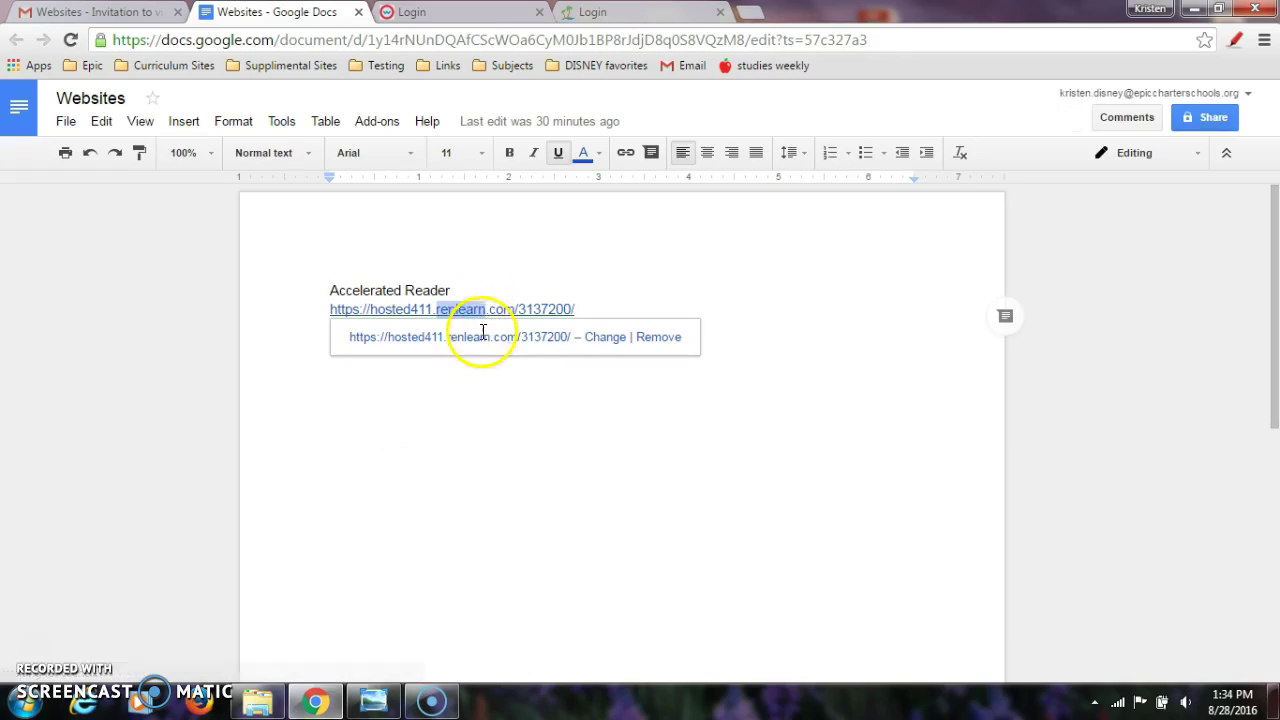
left_click(483, 340)
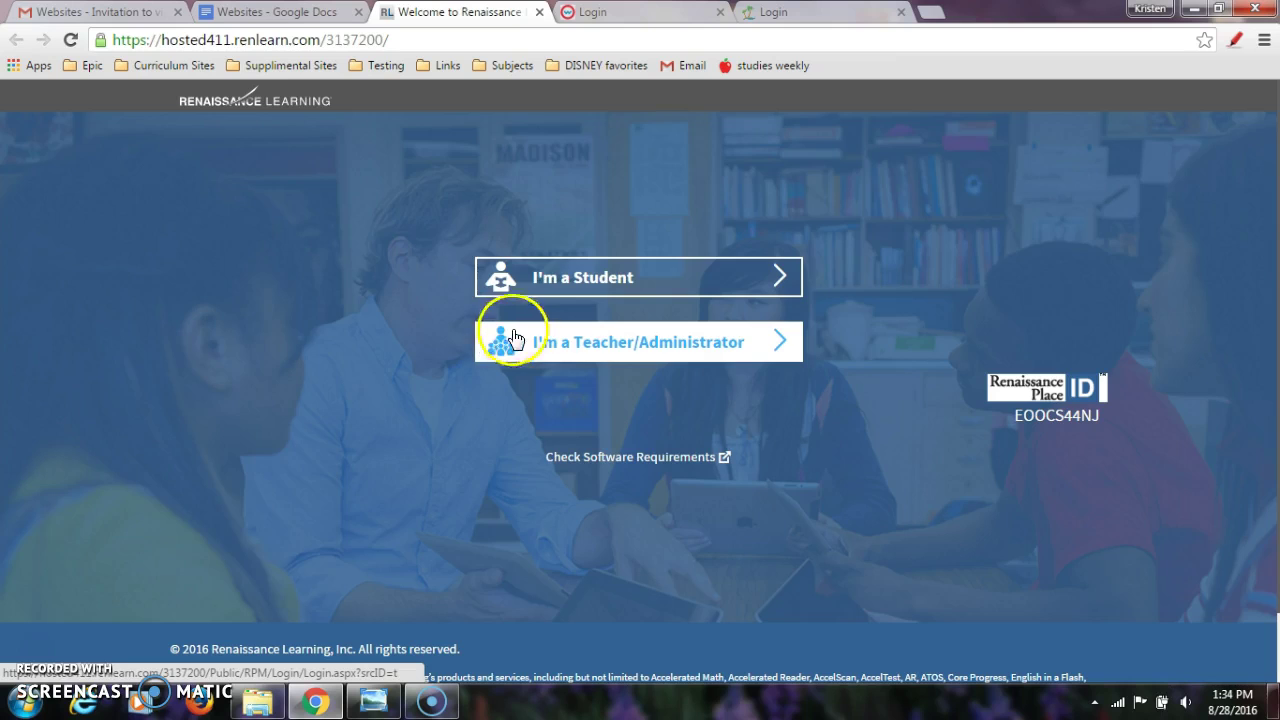
Open the Accelerated Reader student login page and bookmark it in the Bookmarks bar folder
left_click(596, 285)
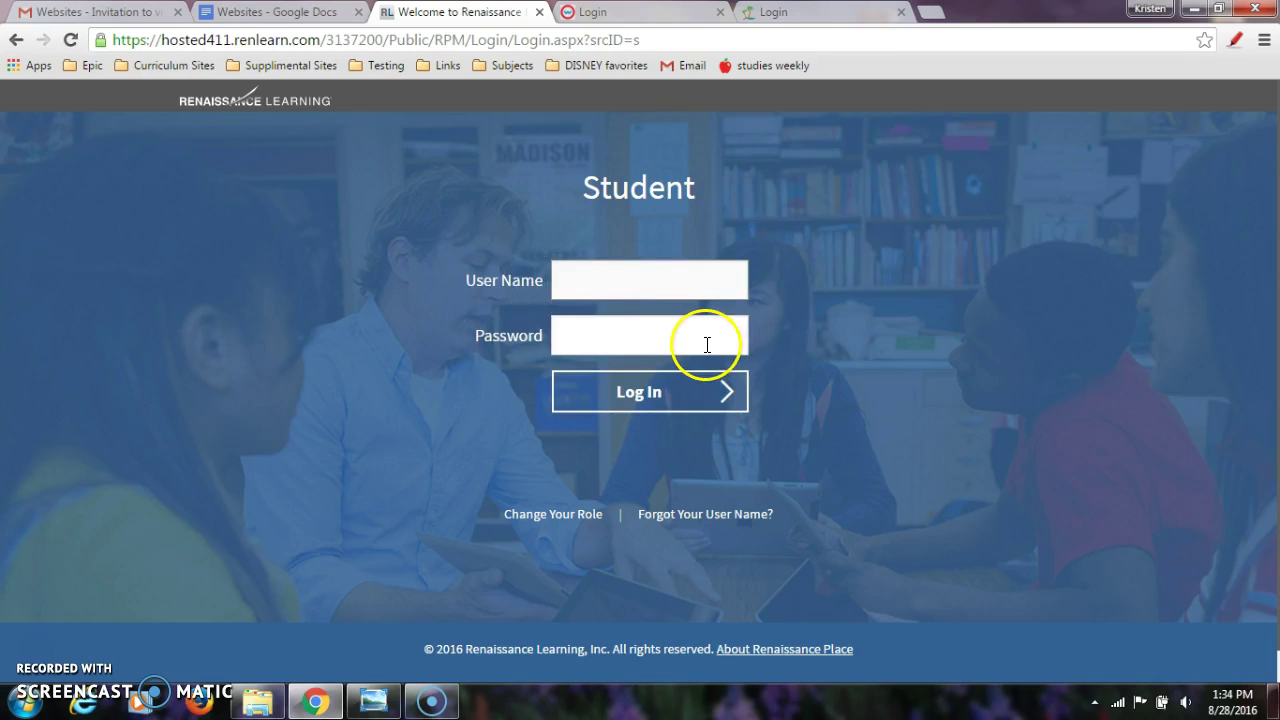
left_click(1205, 42)
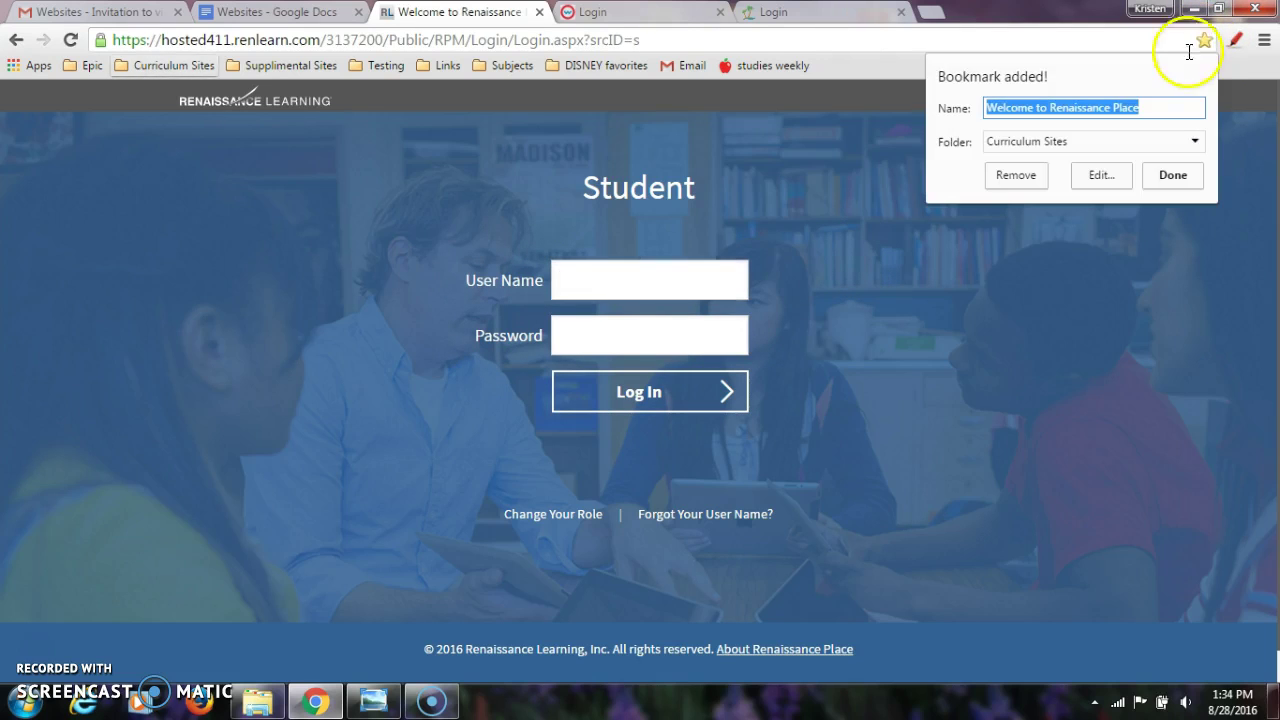
left_click(1013, 147)
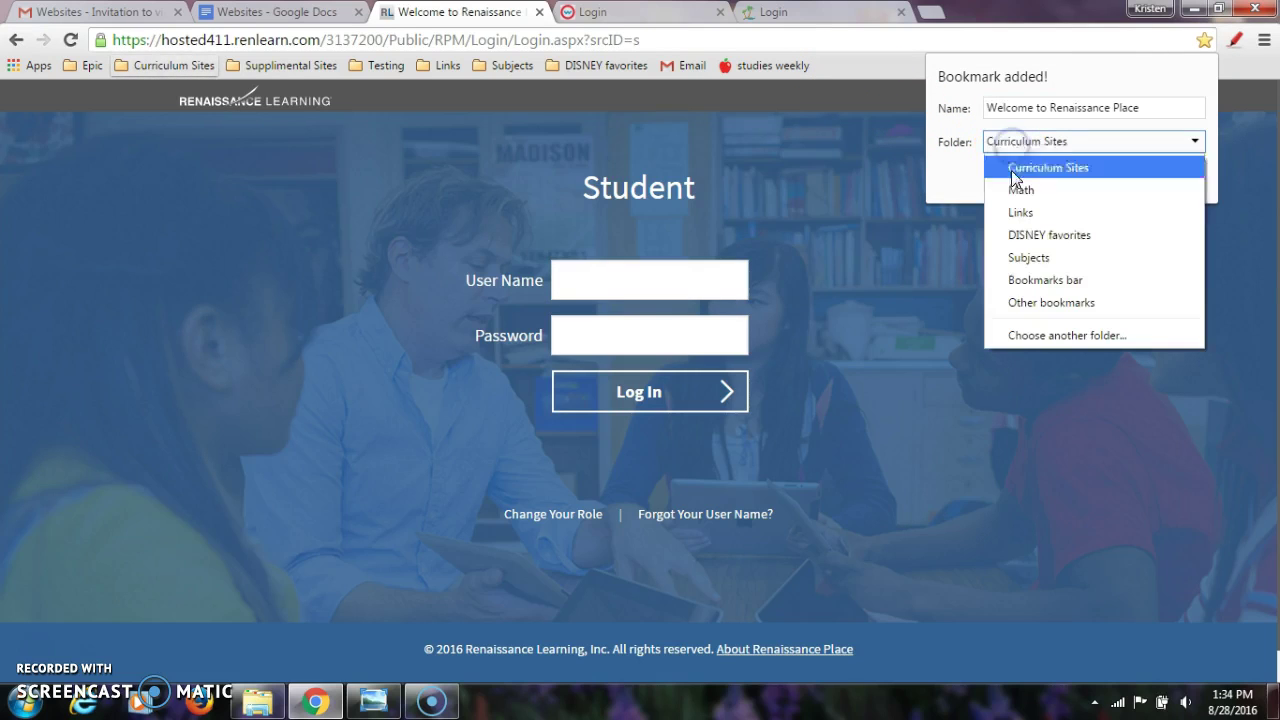
left_click(1018, 273)
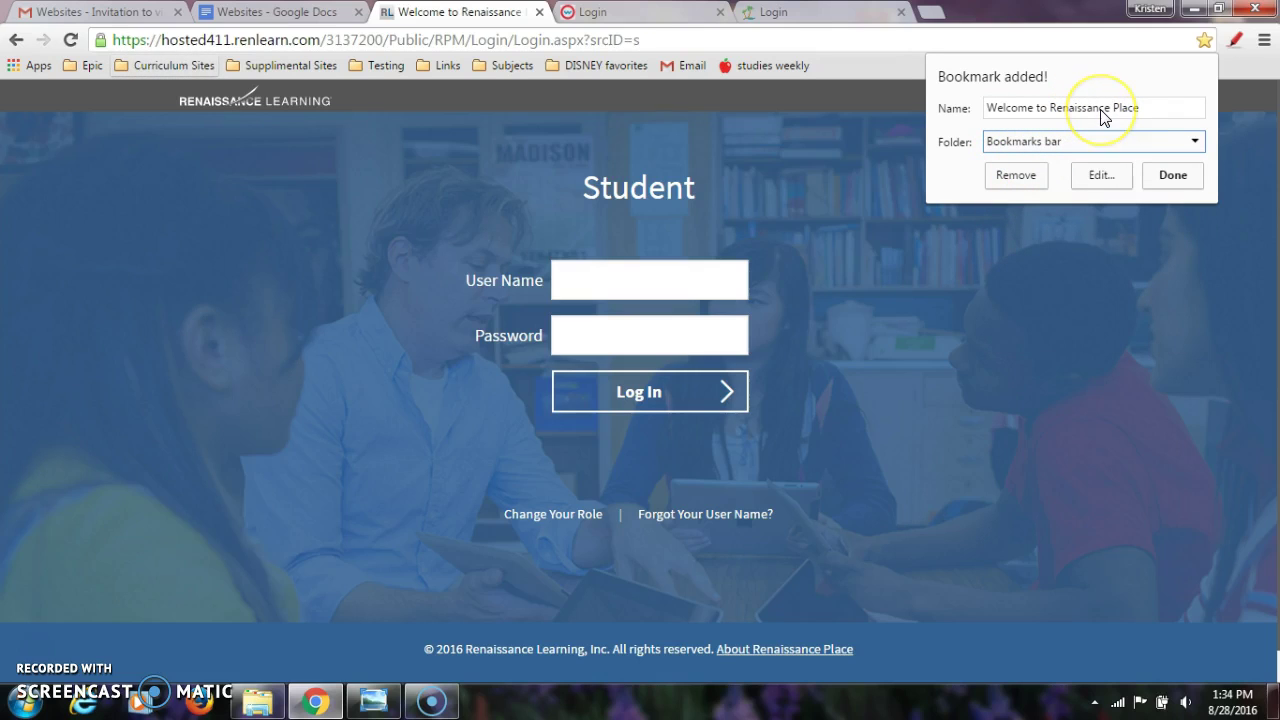
left_click(1090, 136)
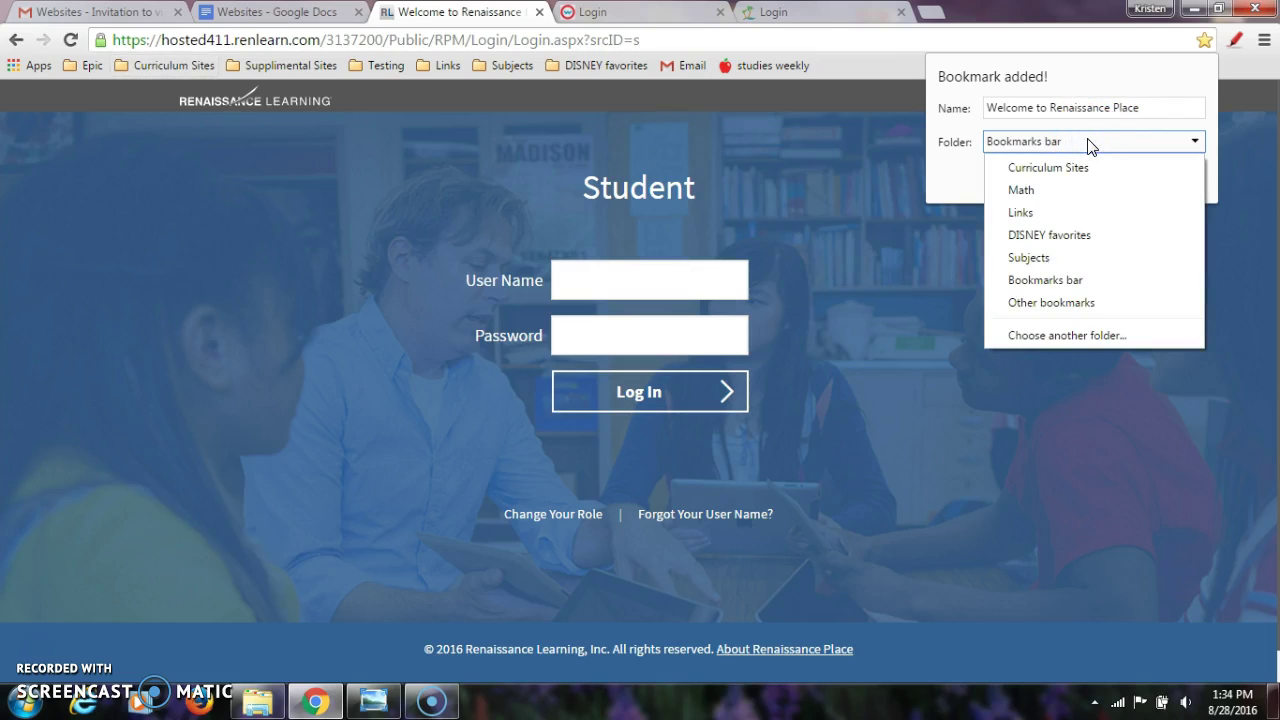
left_click(1087, 113)
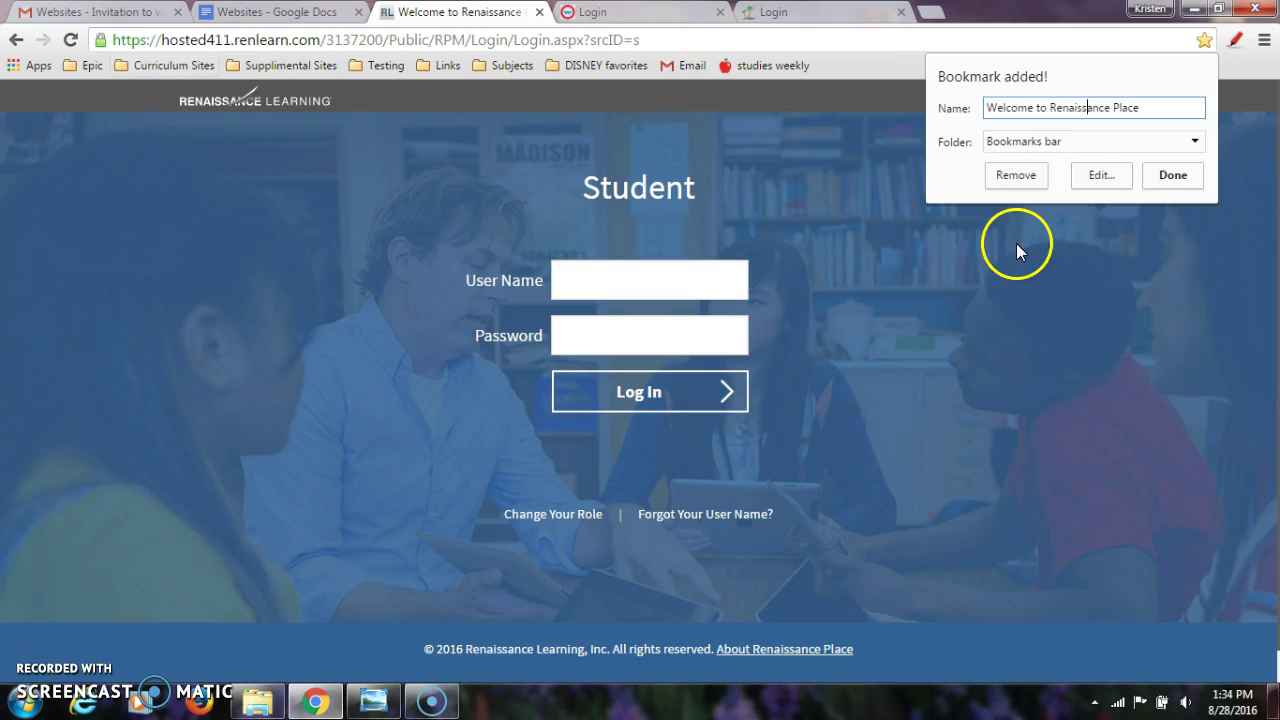
Rename the new bookmark as Accelerated Reader and save it
left_click(1153, 106)
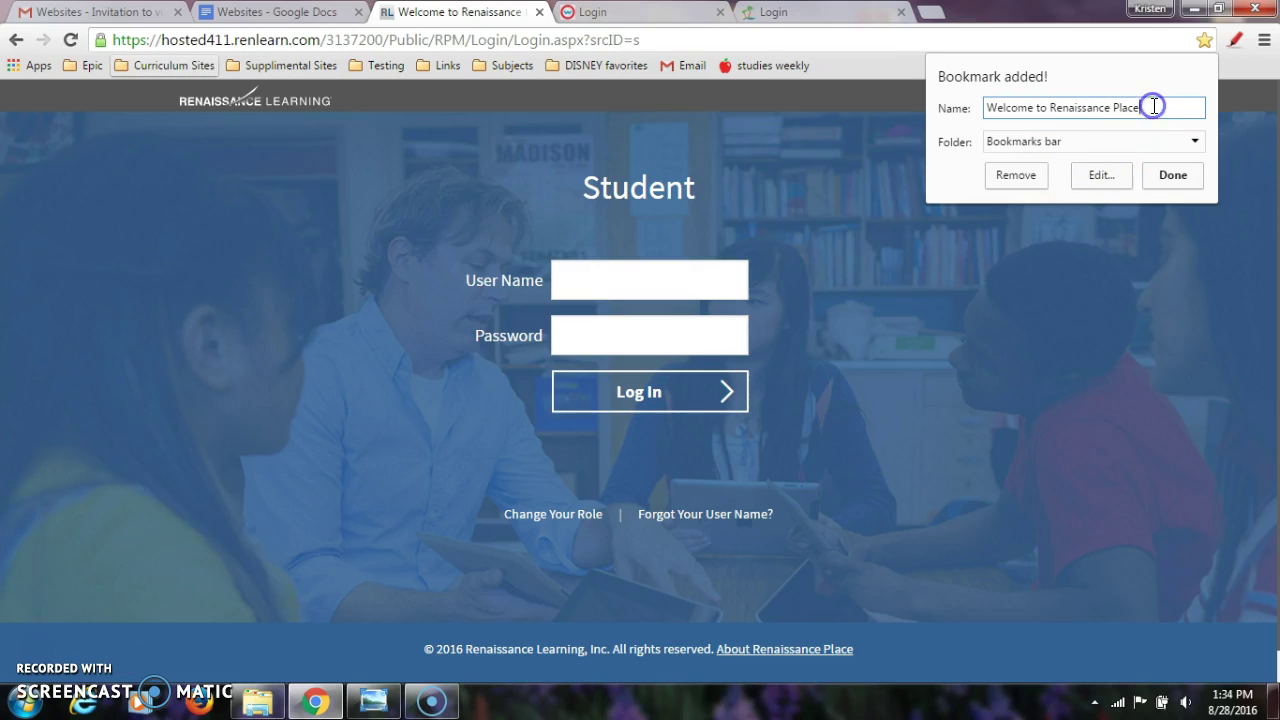
key("BackSpace")
key("BackSpace")
key("BackSpace")
key("BackSpace")
key("BackSpace")
key("BackSpace")
key("BackSpace")
key("BackSpace")
key("BackSpace")
key("BackSpace")
key("BackSpace")
key("BackSpace")
key("BackSpace")
key("BackSpace")
key("BackSpace")
key("BackSpace")
key("BackSpace")
key("BackSpace")
key("BackSpace")
key("BackSpace")
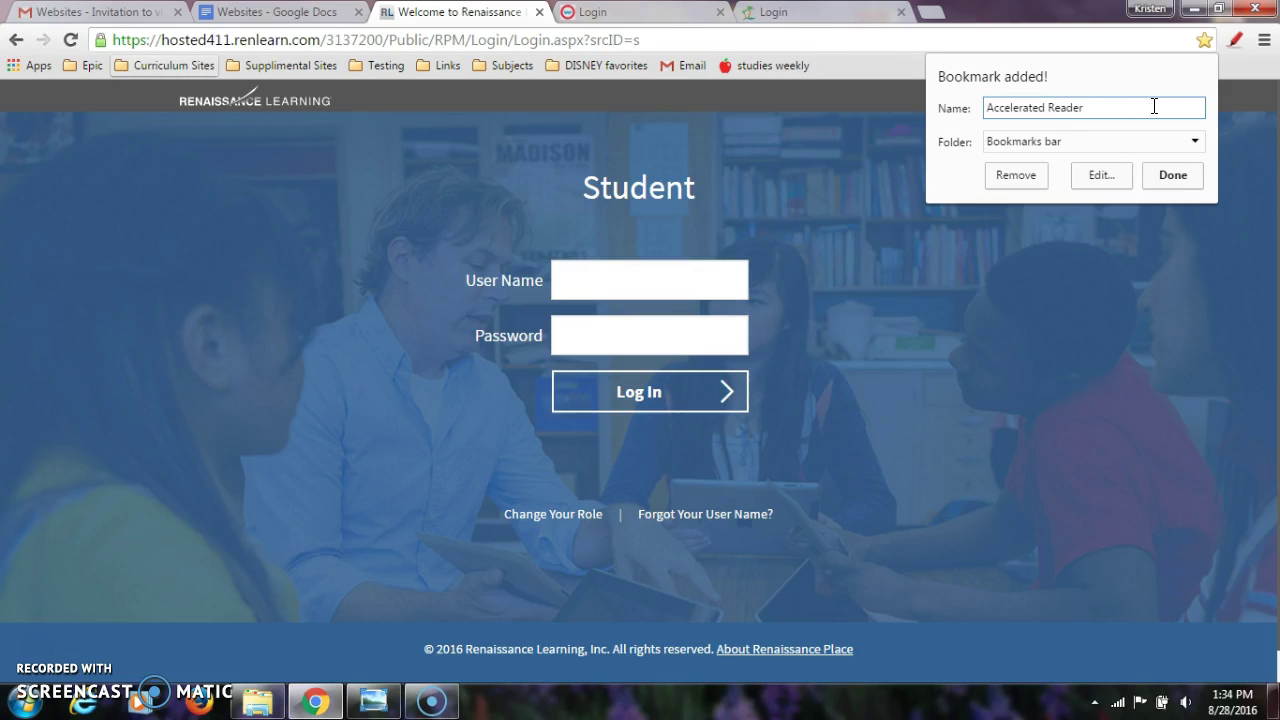
left_click(1173, 175)
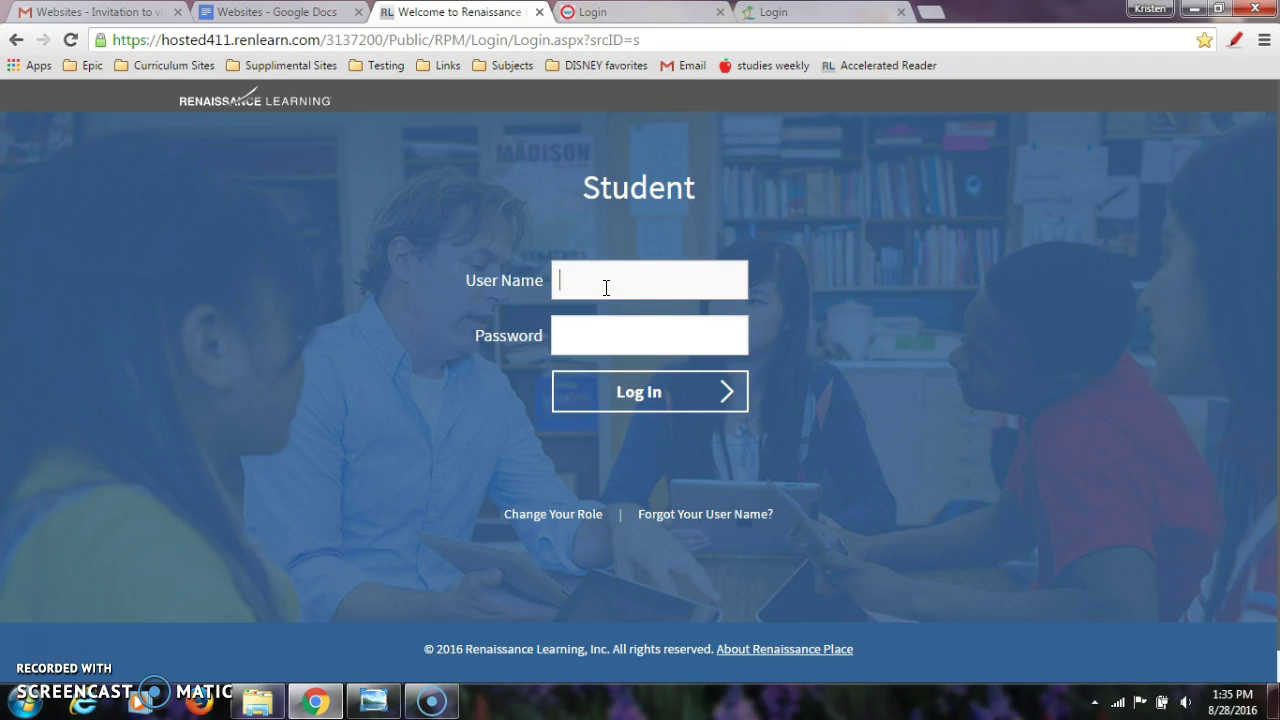
Try to log in as a student with the user name "screenshot test" and an account password
type("reenshot test")
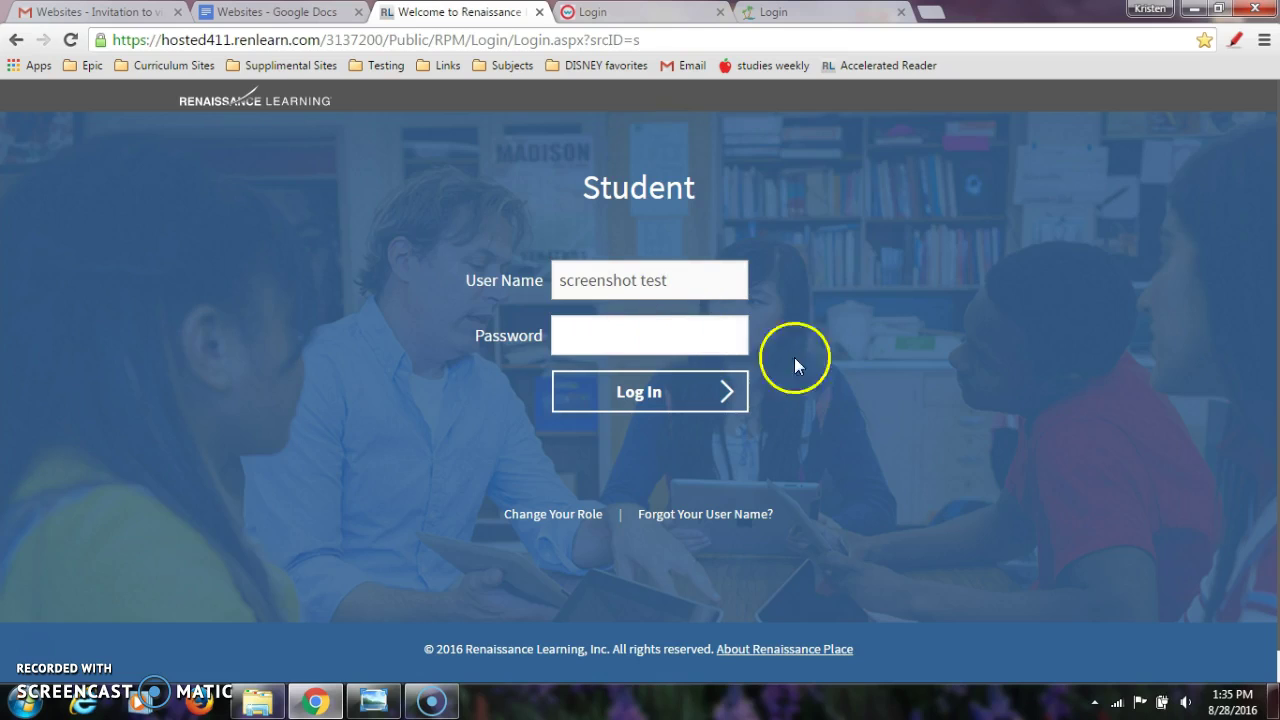
left_click(632, 336)
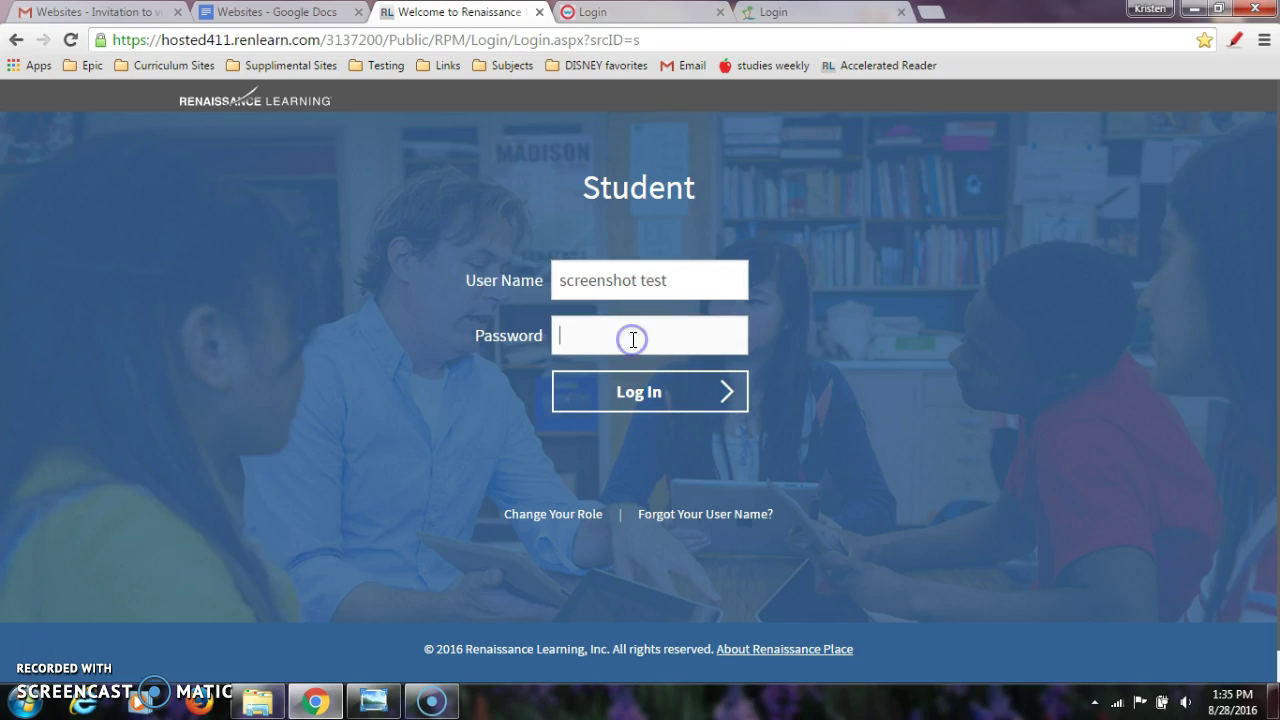
type("••••••••")
left_click(633, 382)
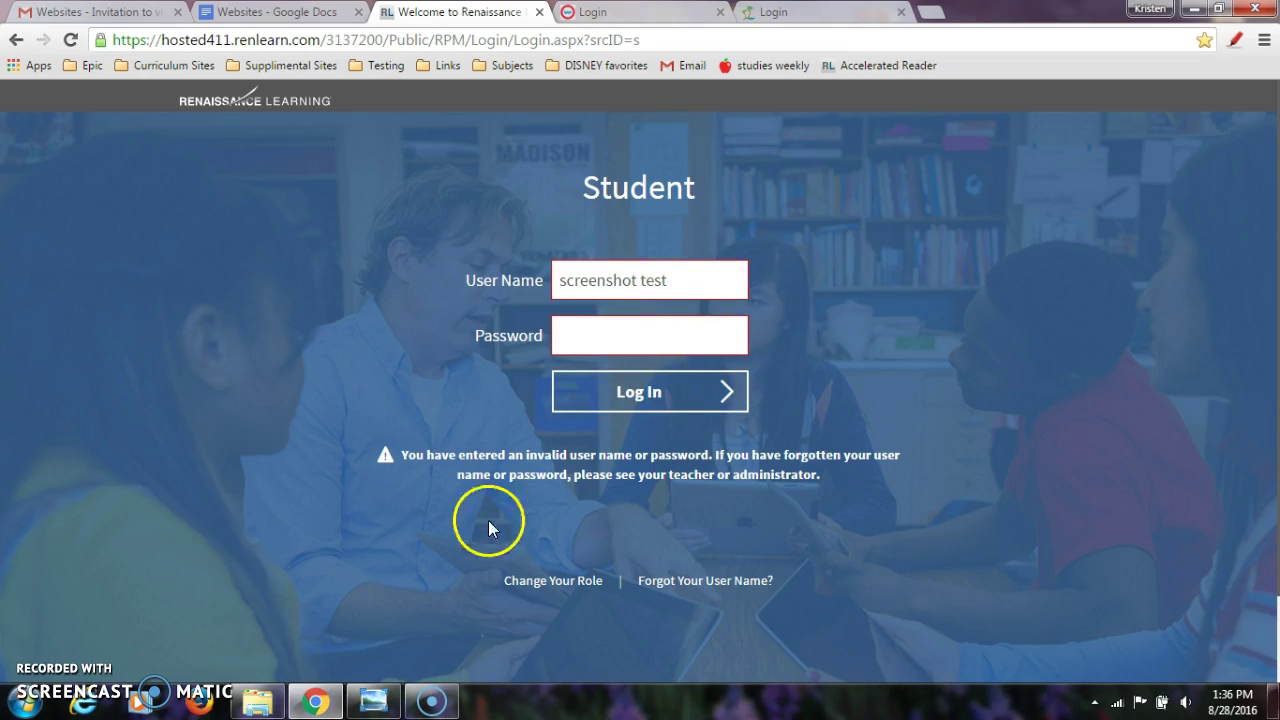
Switch to Windows Photo Viewer to examine the keys marked in the PrtSc Image picture, and close the viewer
left_click(381, 704)
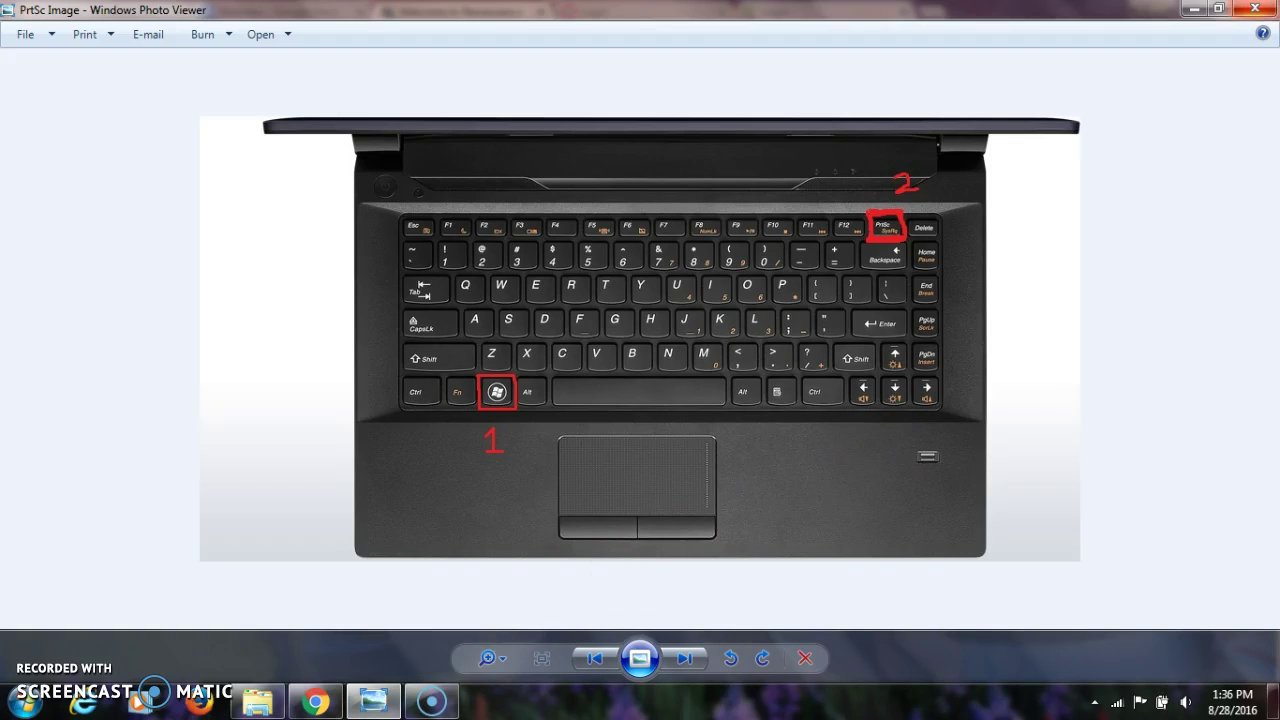
left_click(1262, 10)
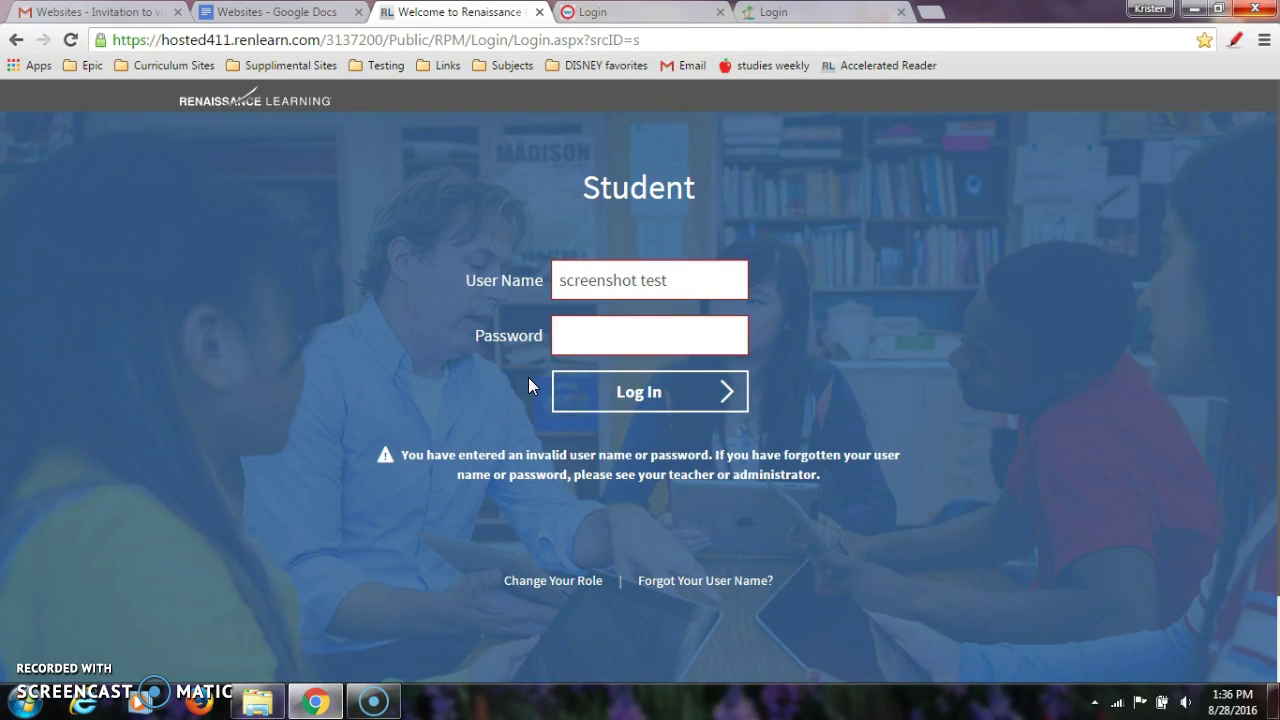
Return to the Gmail inbox and start a new chat with the teacher, searching for the contact by first name
left_click(93, 13)
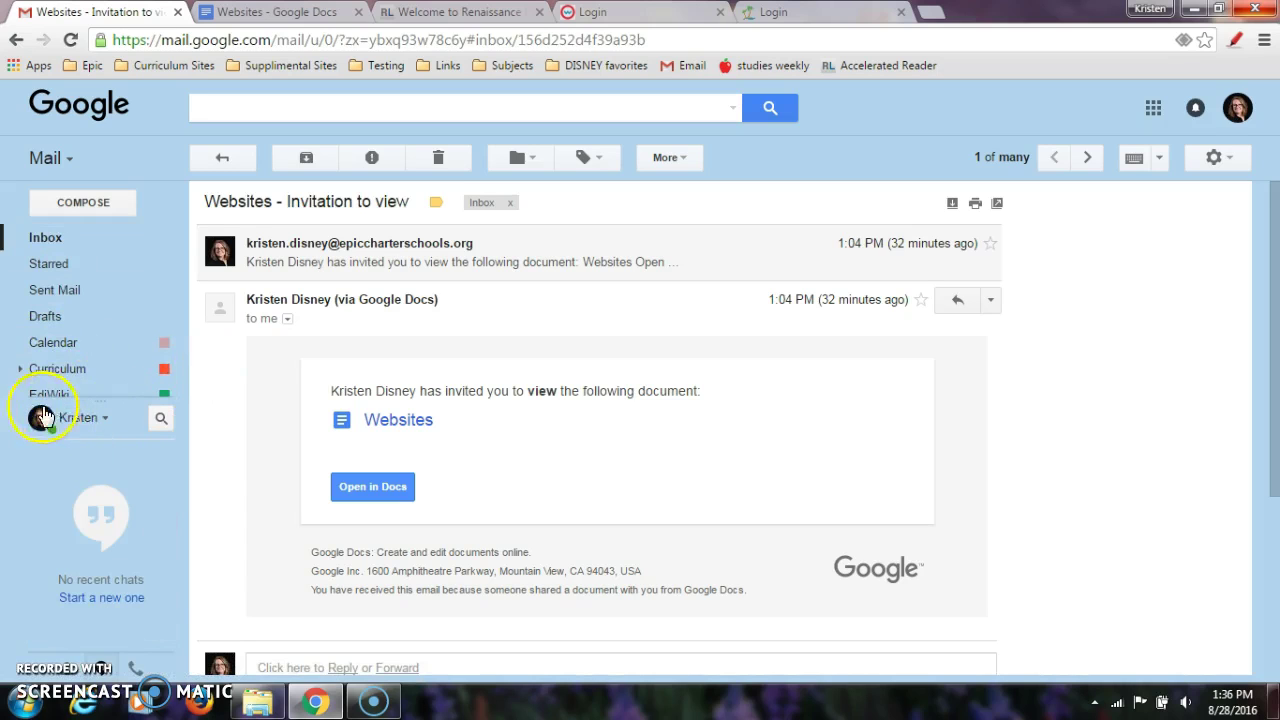
mouse_move(47, 400)
left_click(80, 428)
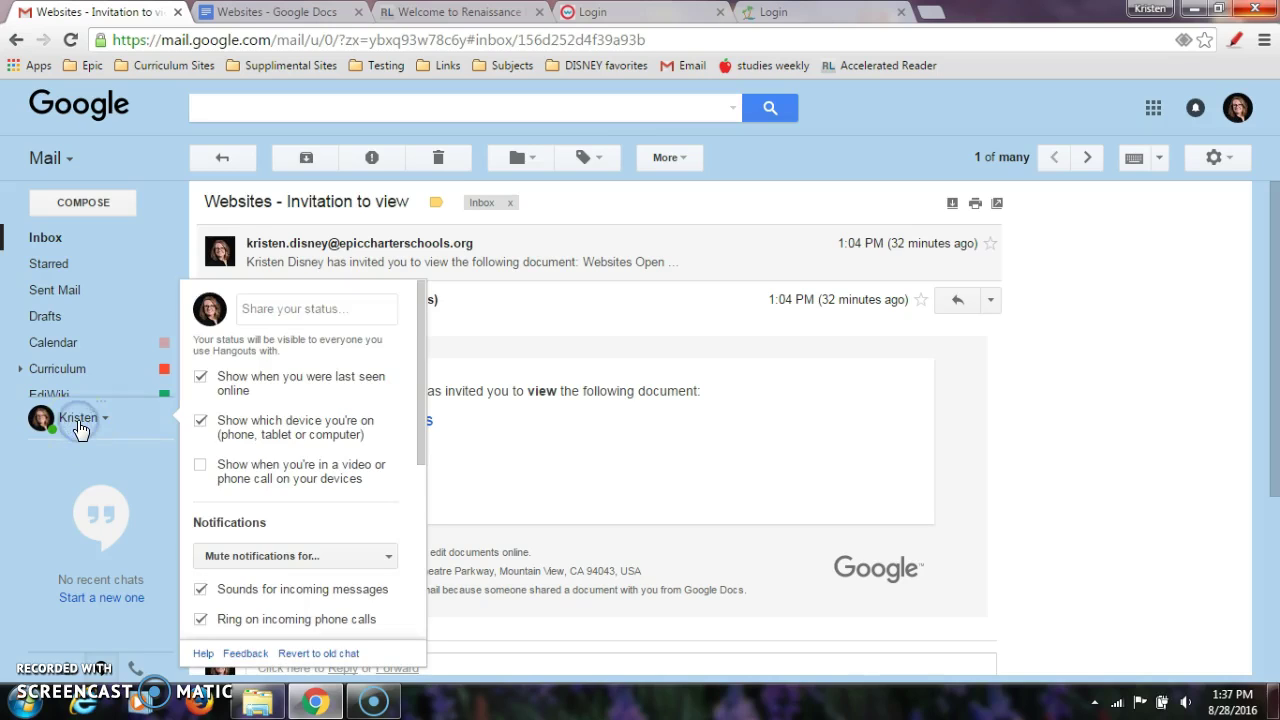
left_click(80, 428)
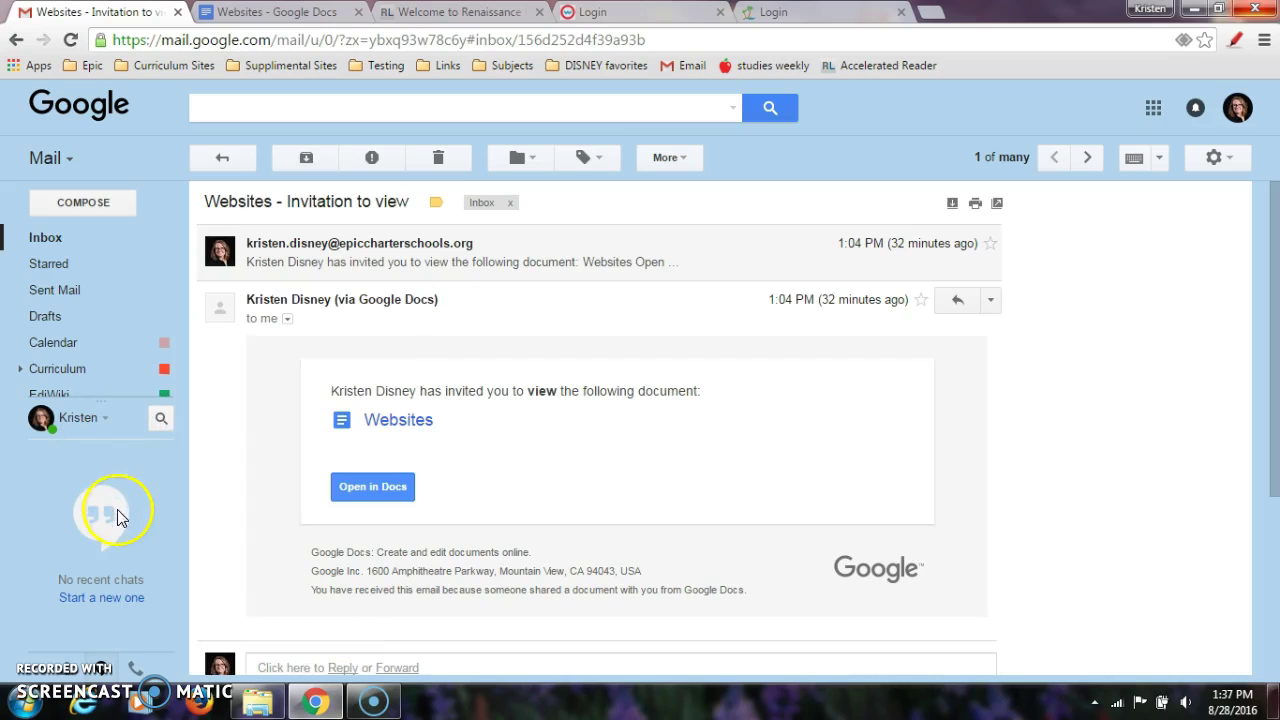
left_click(83, 608)
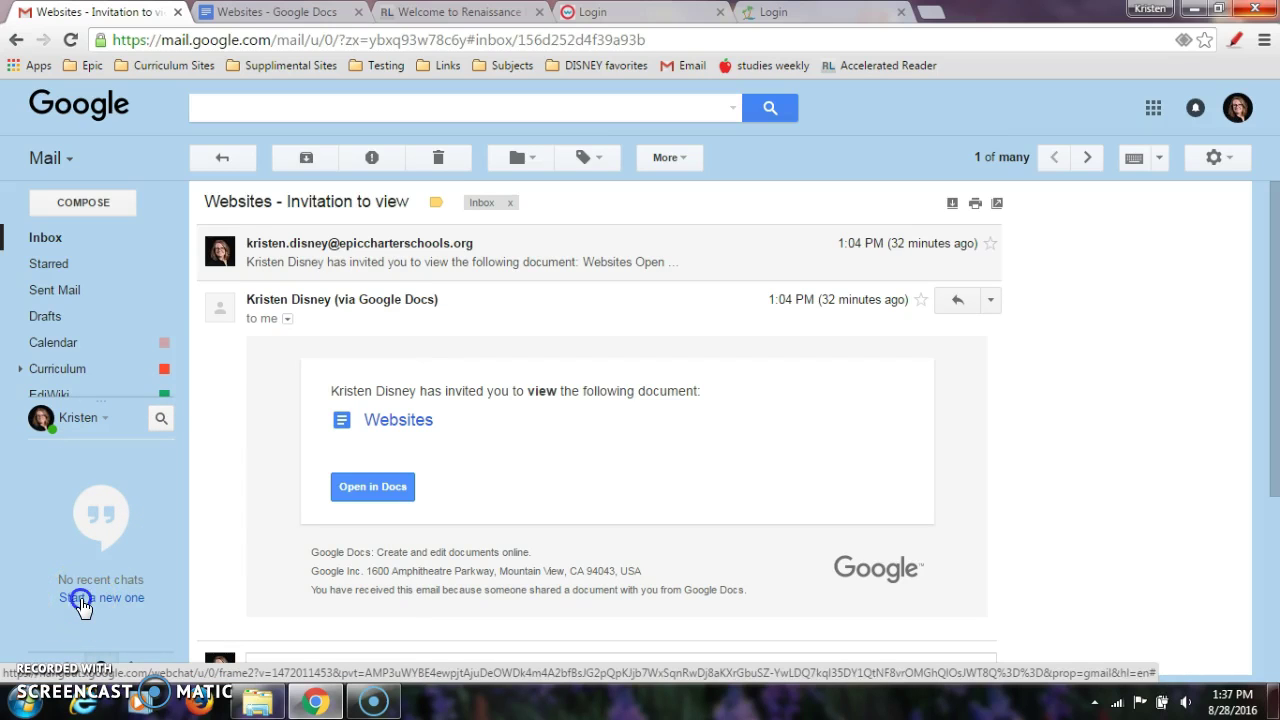
left_click(369, 307)
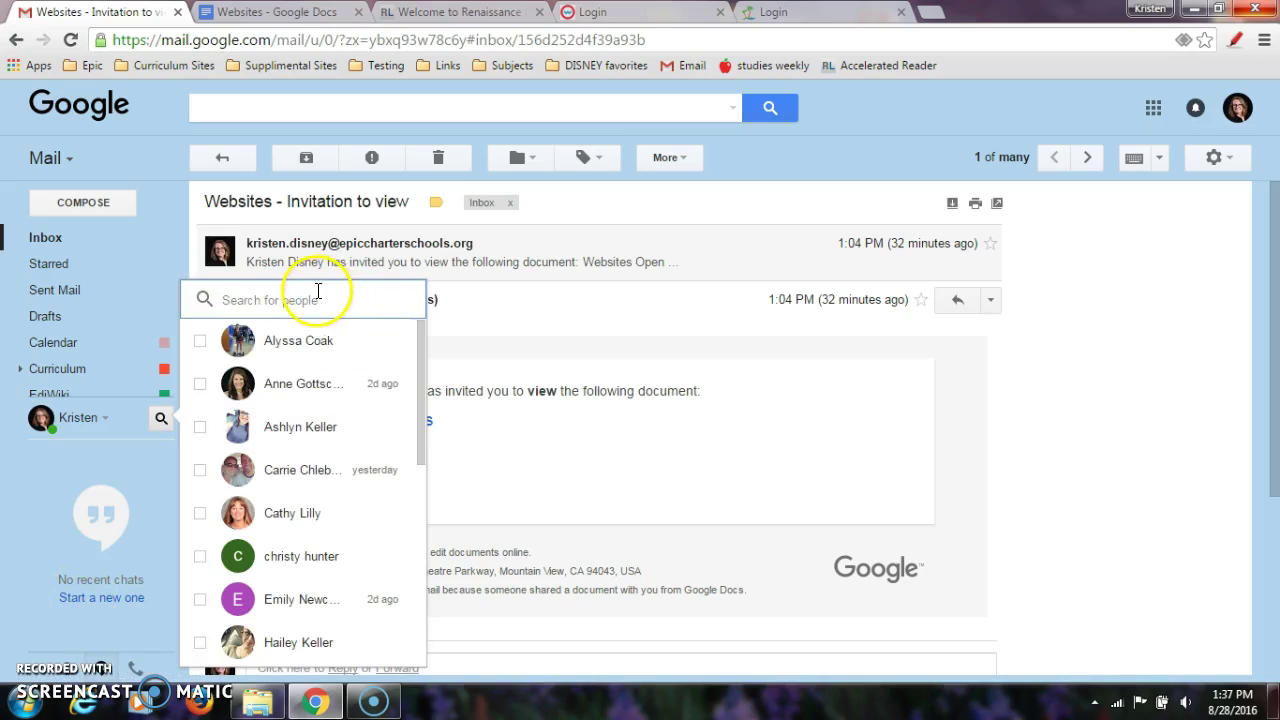
type("kriste")
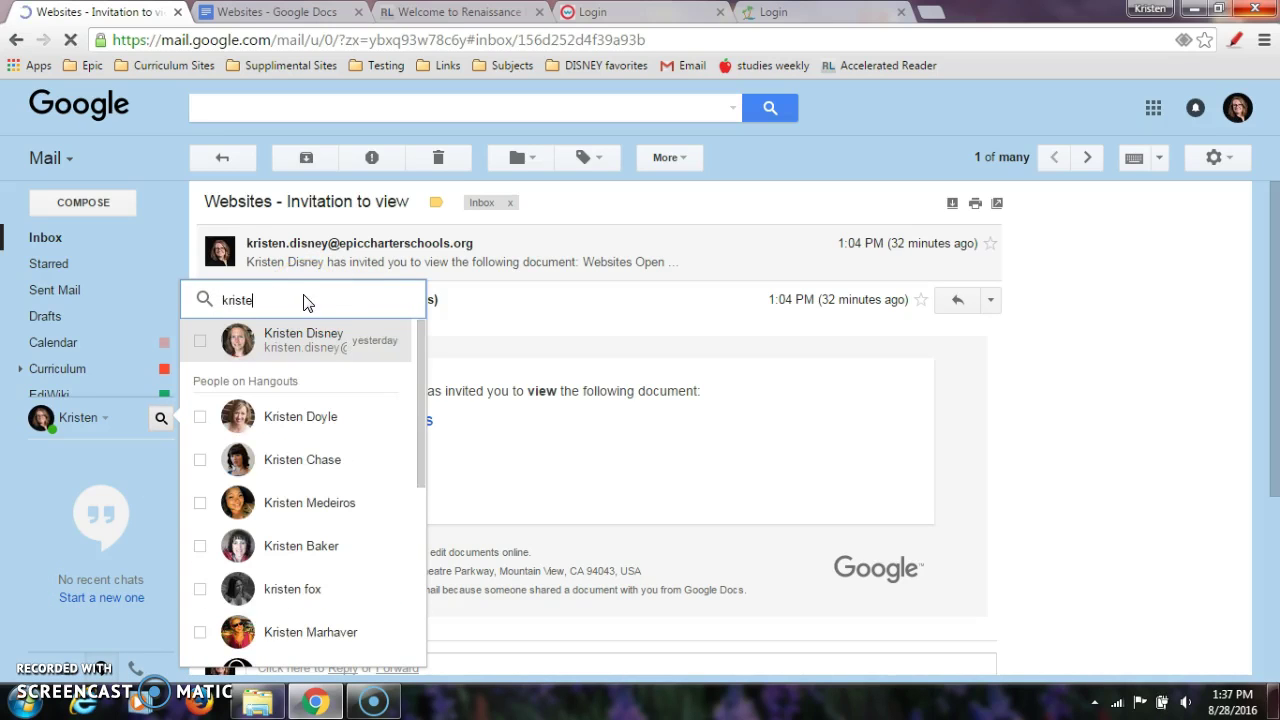
left_click(290, 344)
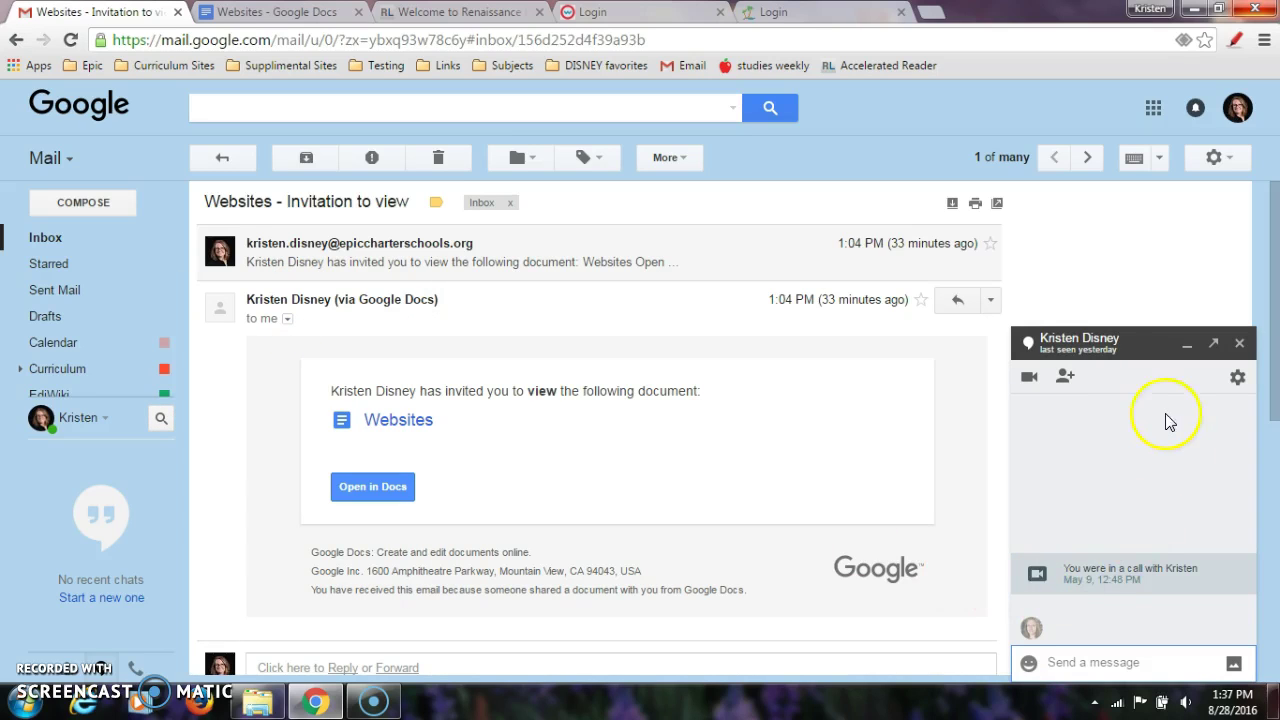
Send the copied screenshot of the login page in the chat, followed by the message "help...I cannot login"
right_click(1062, 664)
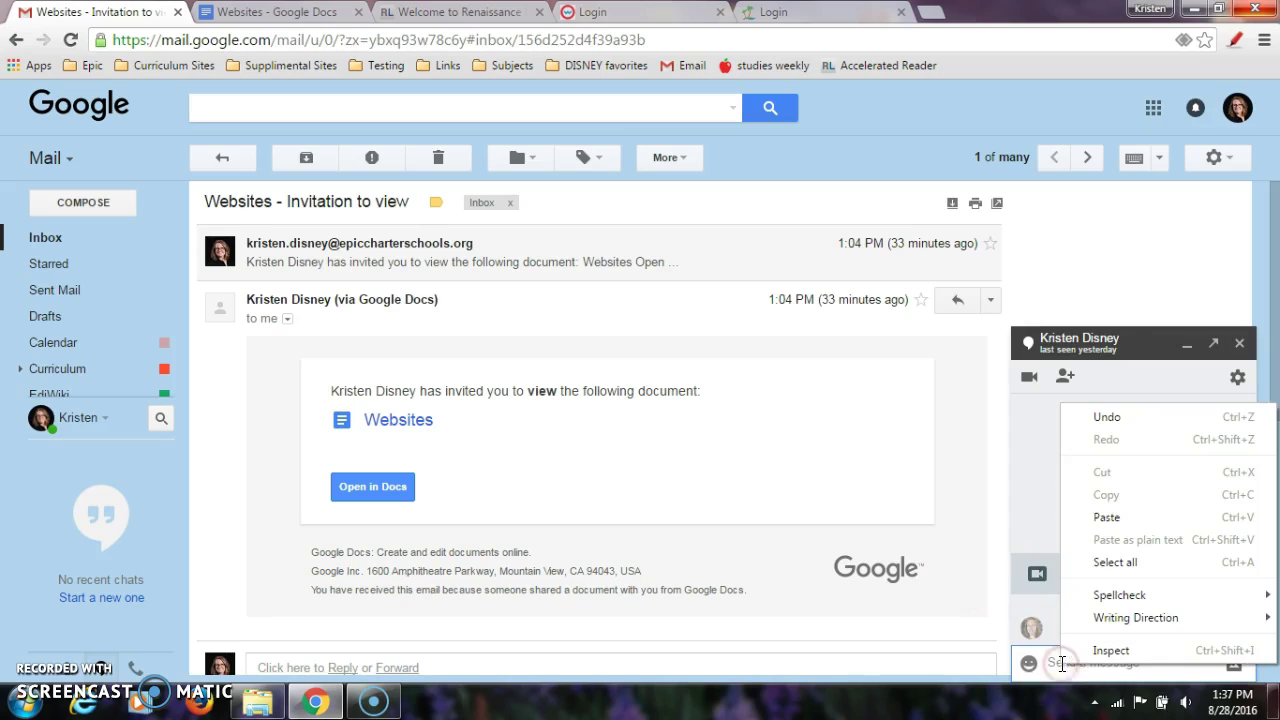
left_click(1107, 517)
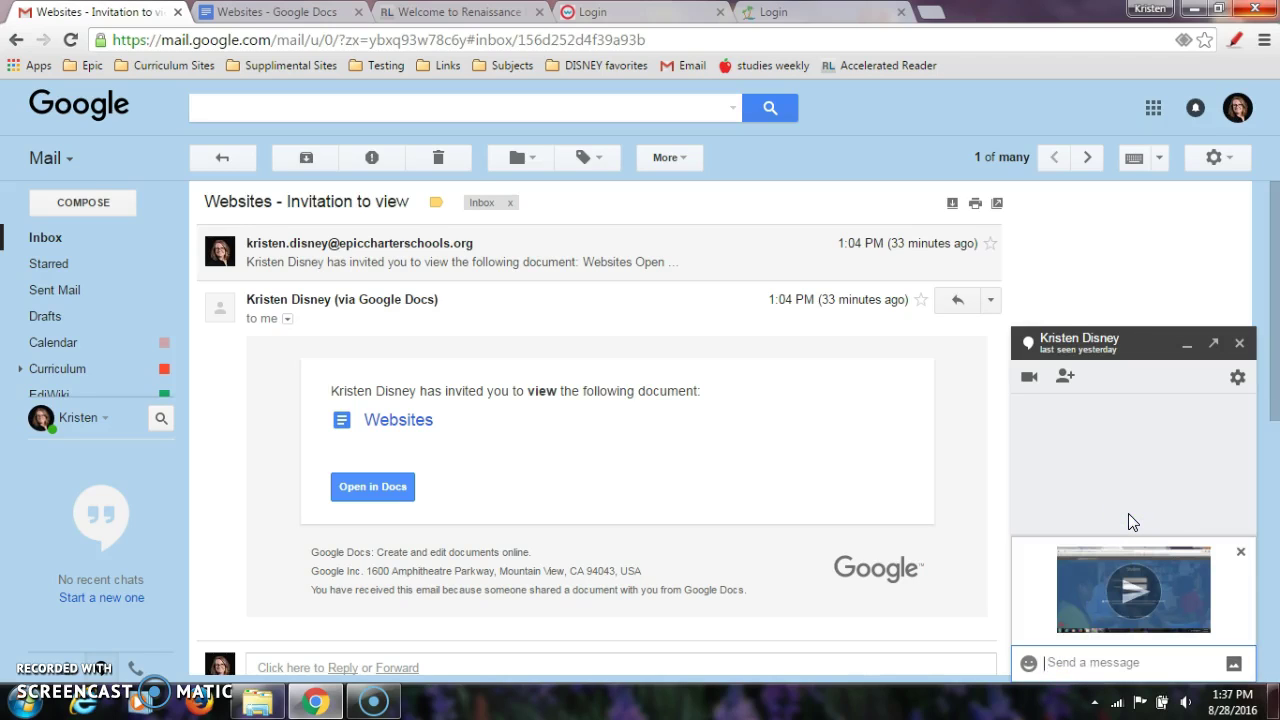
key("Return")
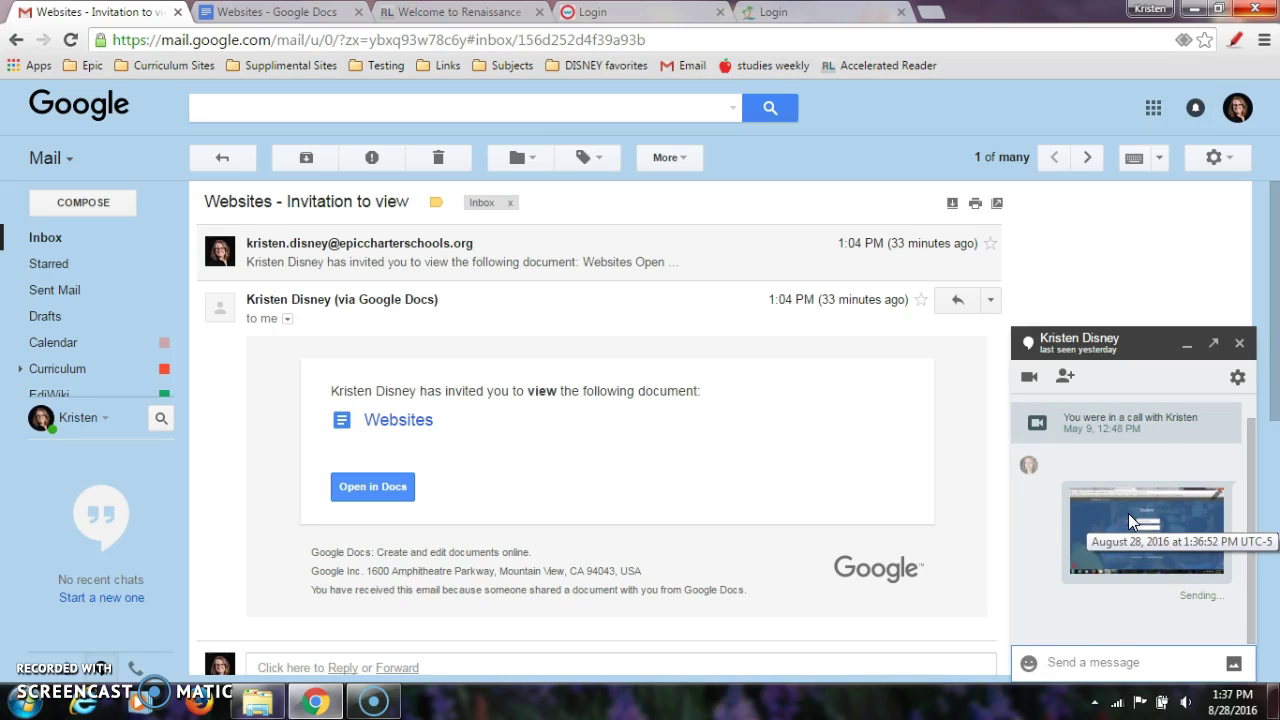
left_click(1090, 668)
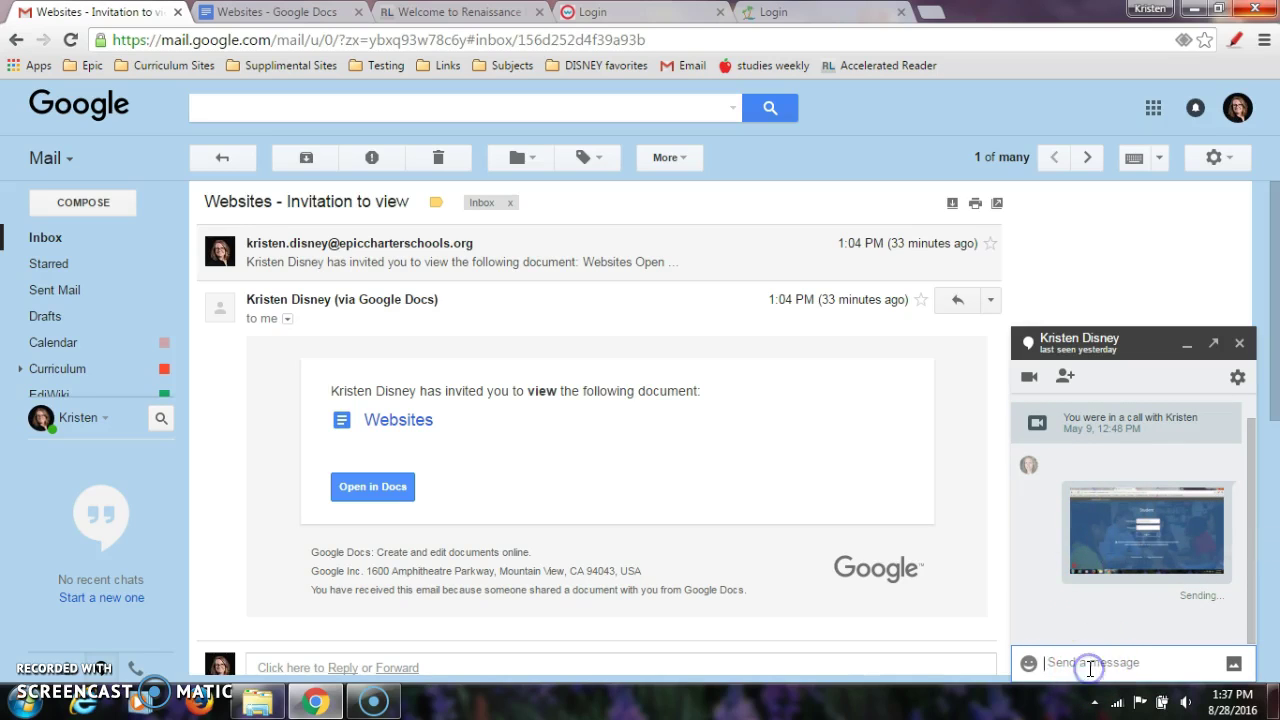
type("help...I cannot login")
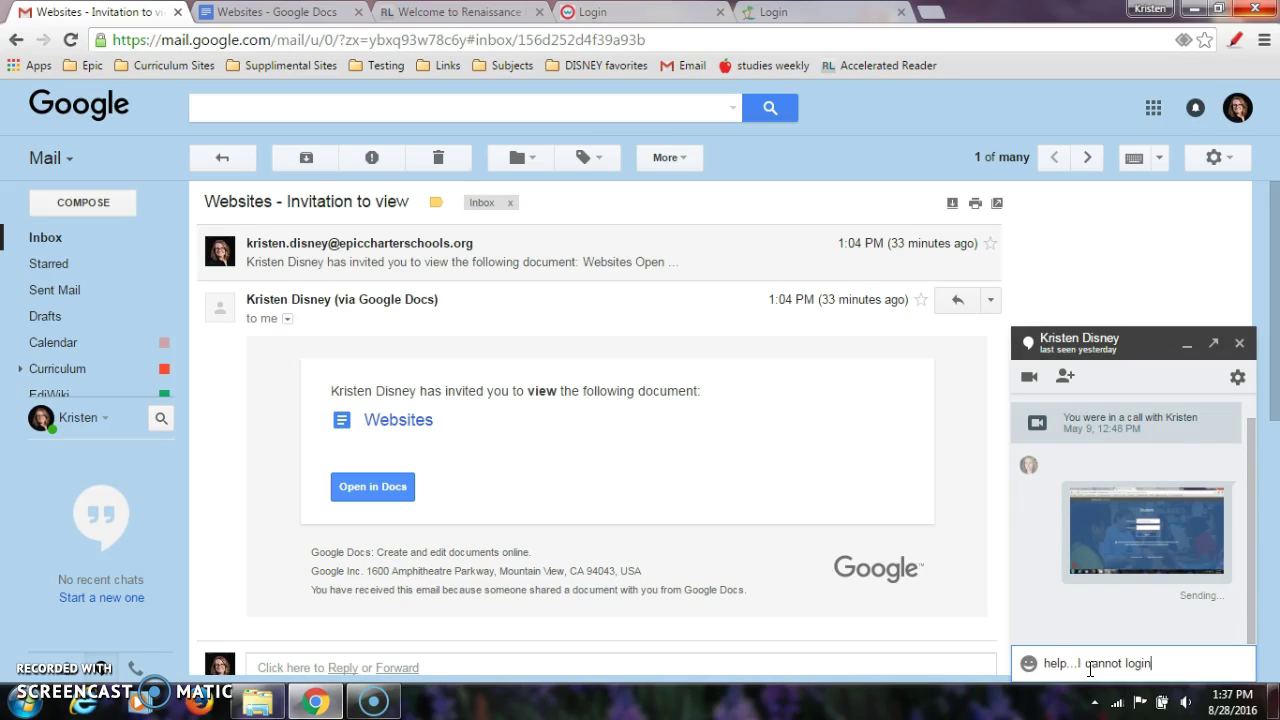
key("Return")
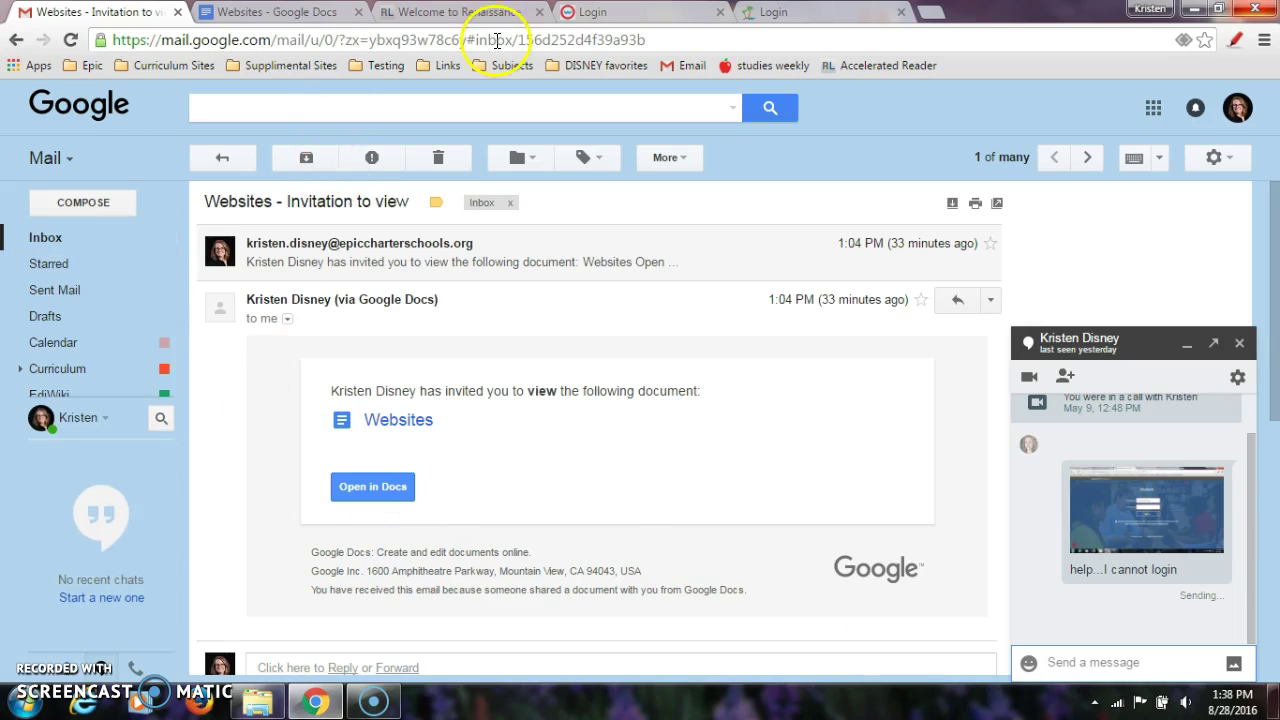
Start a new email and paste the login page screenshot above the signature
left_click(112, 205)
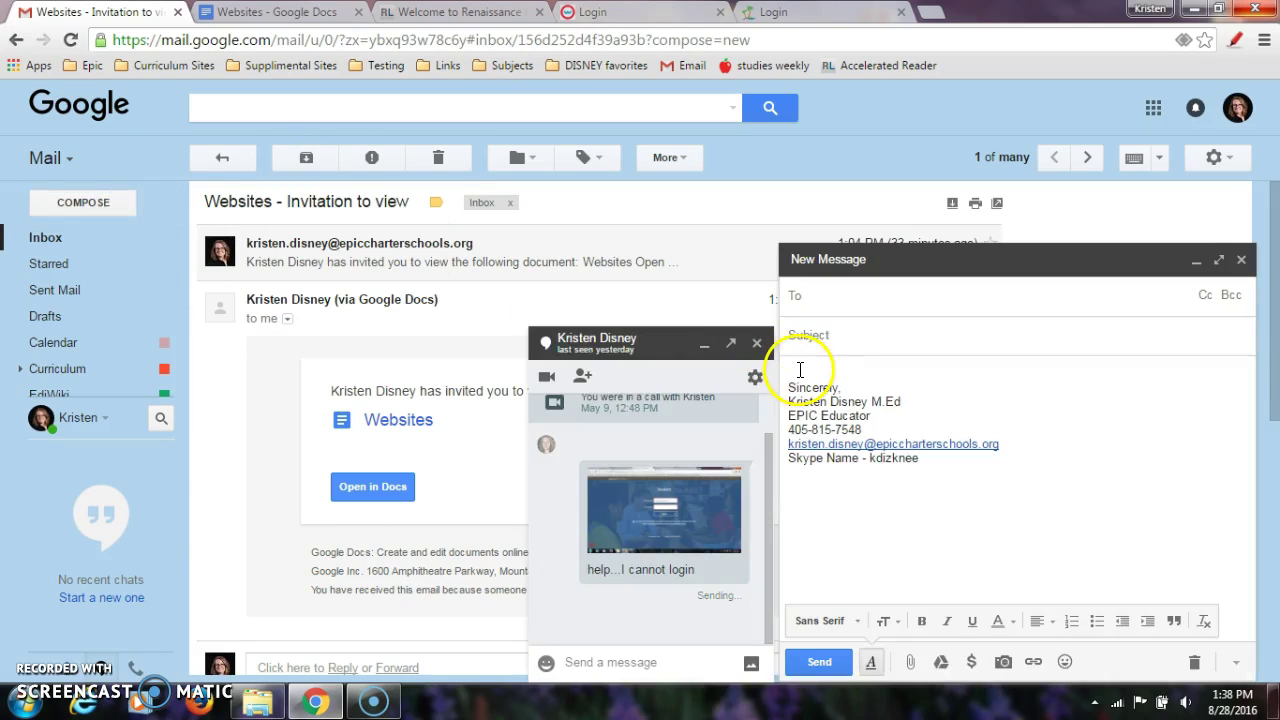
right_click(800, 369)
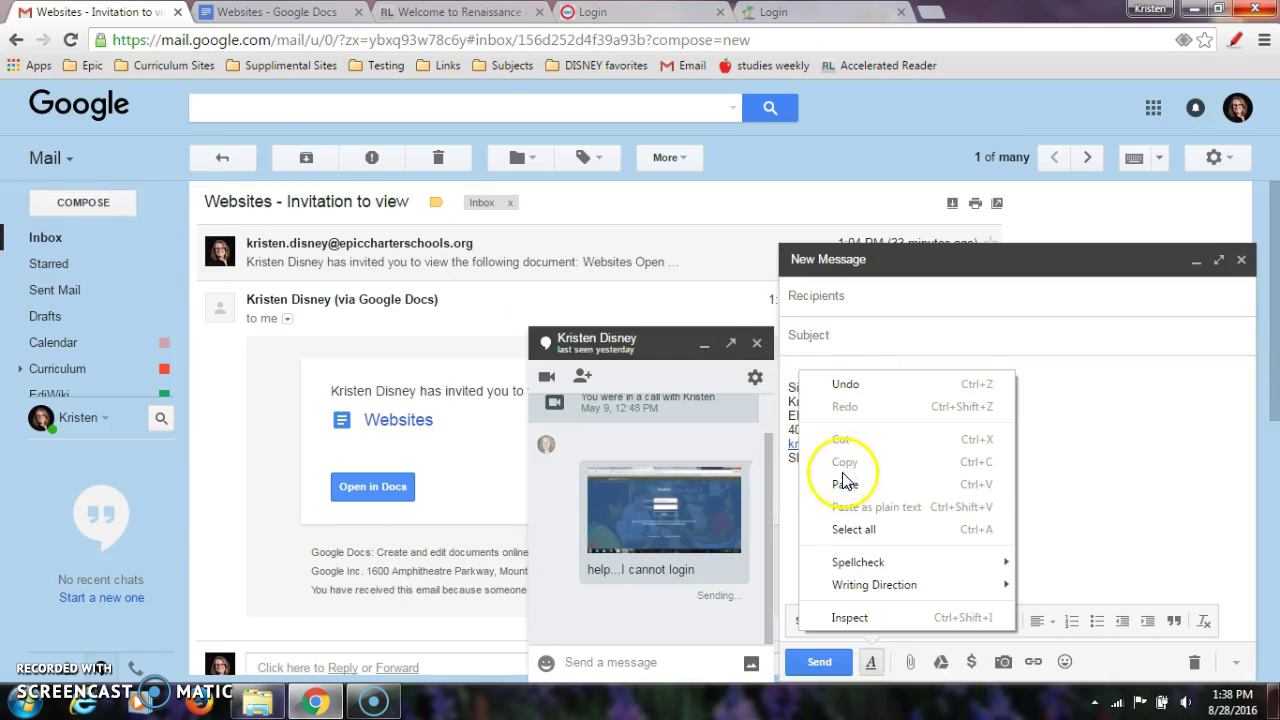
left_click(843, 481)
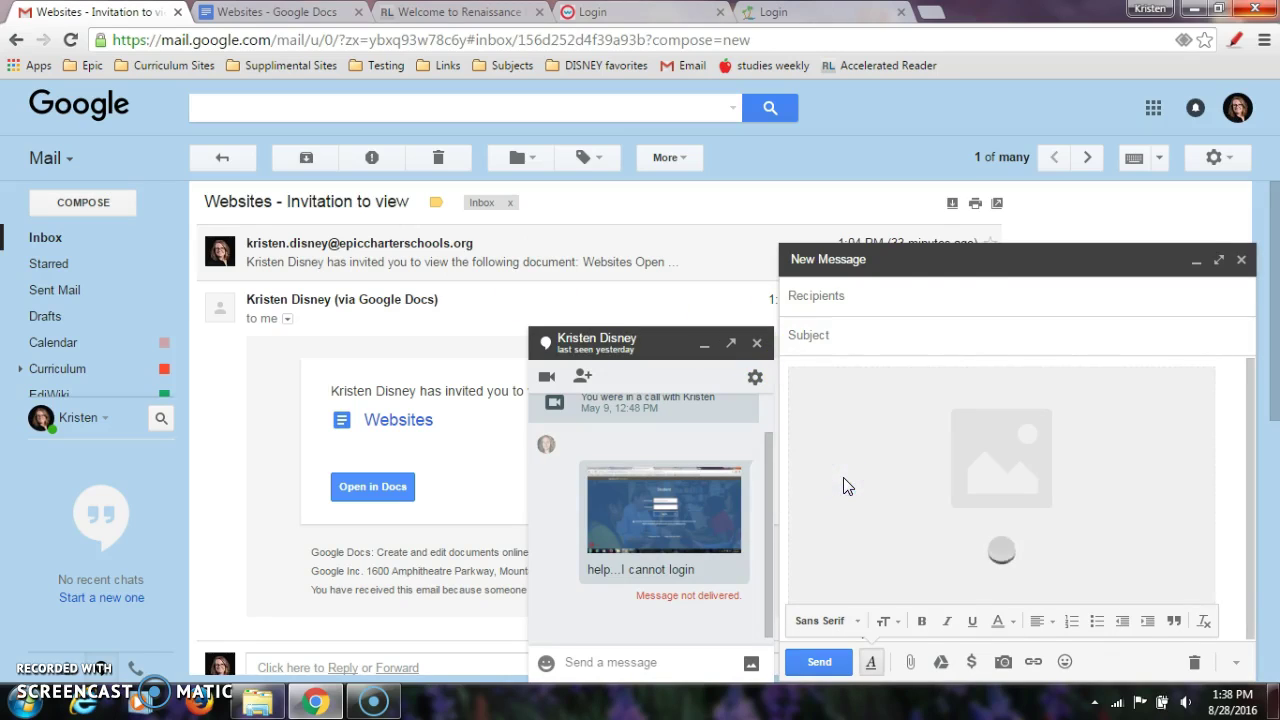
Address the email to the teacher's school account and set its subject to "help"
left_click(899, 288)
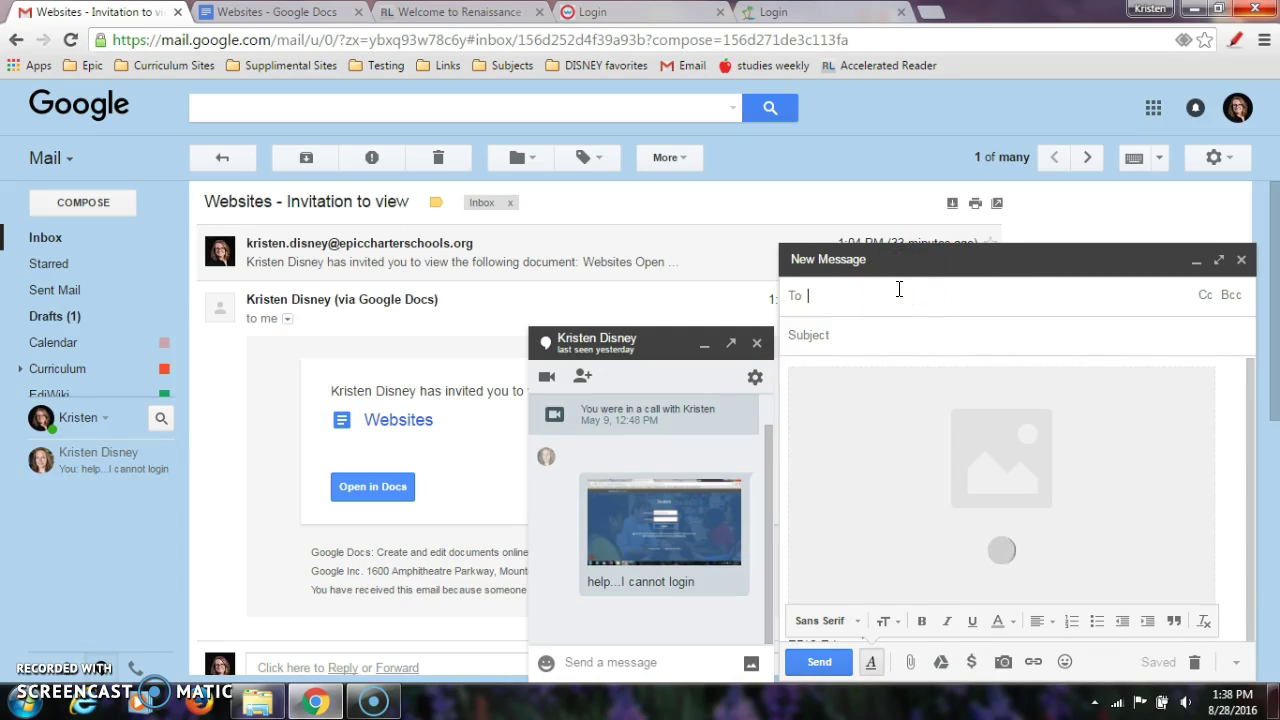
type("Kriste")
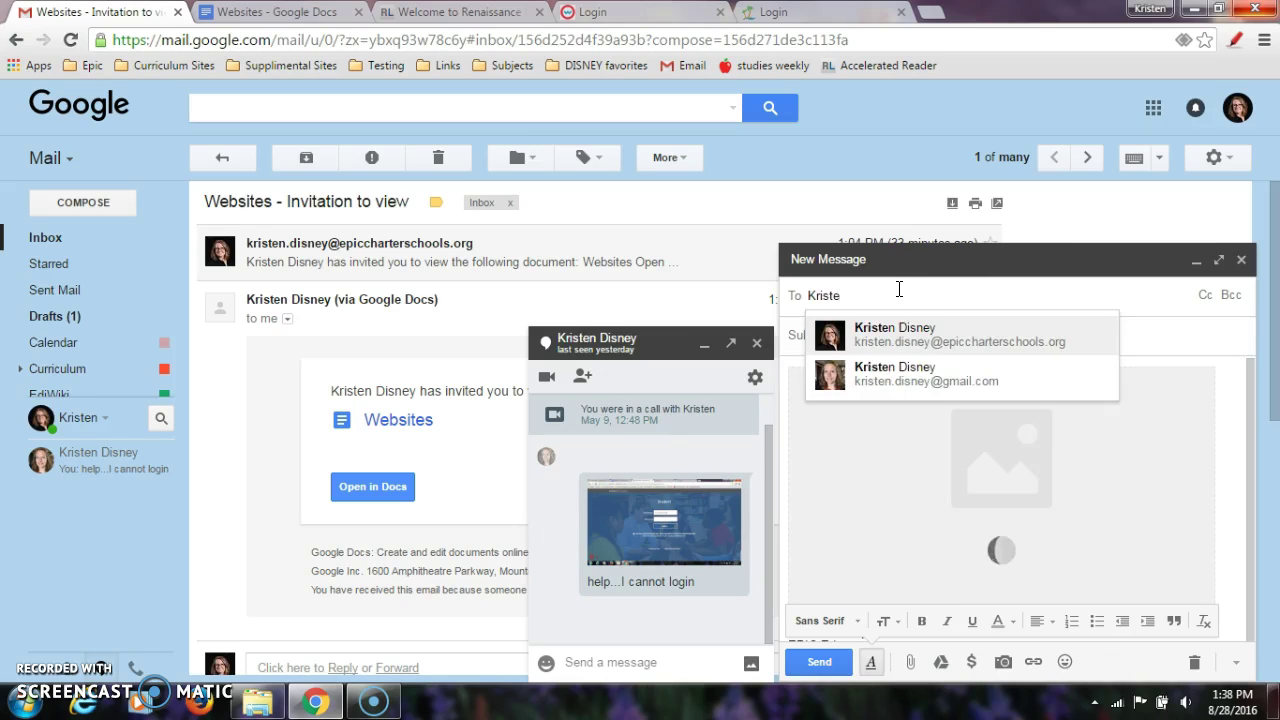
left_click(884, 336)
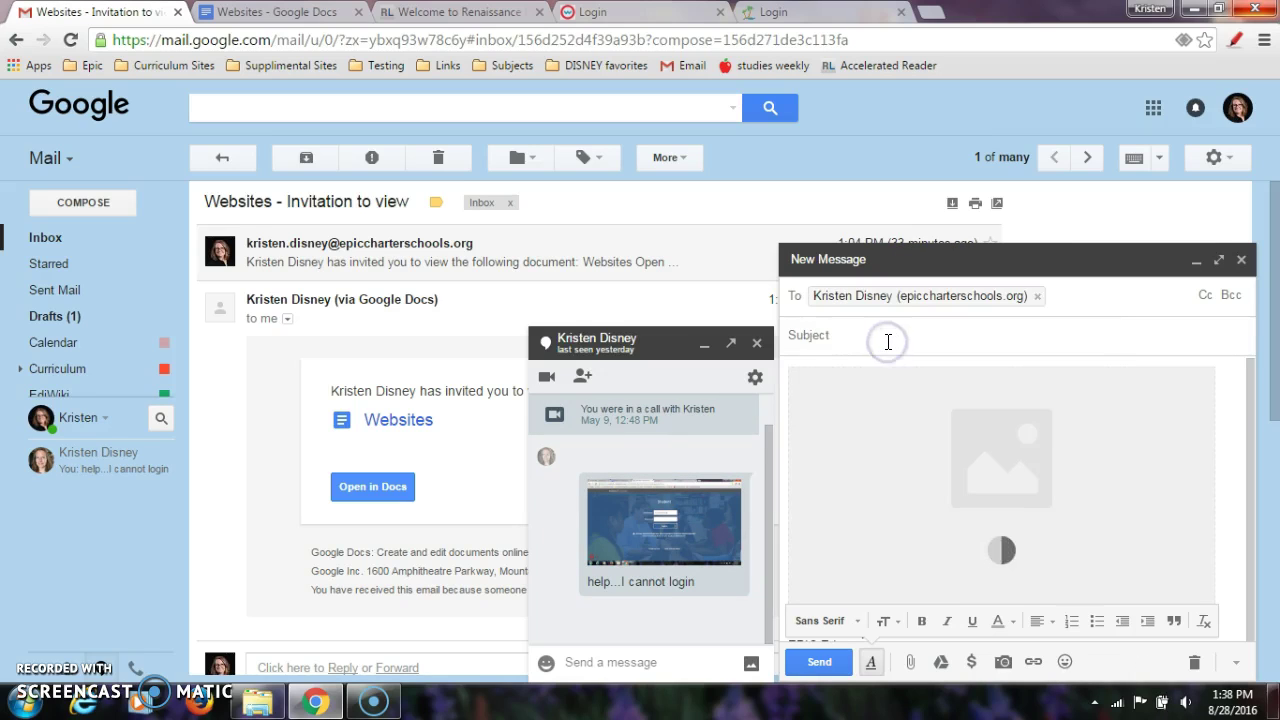
left_click(888, 342)
type("j")
key("BackSpace")
type("help")
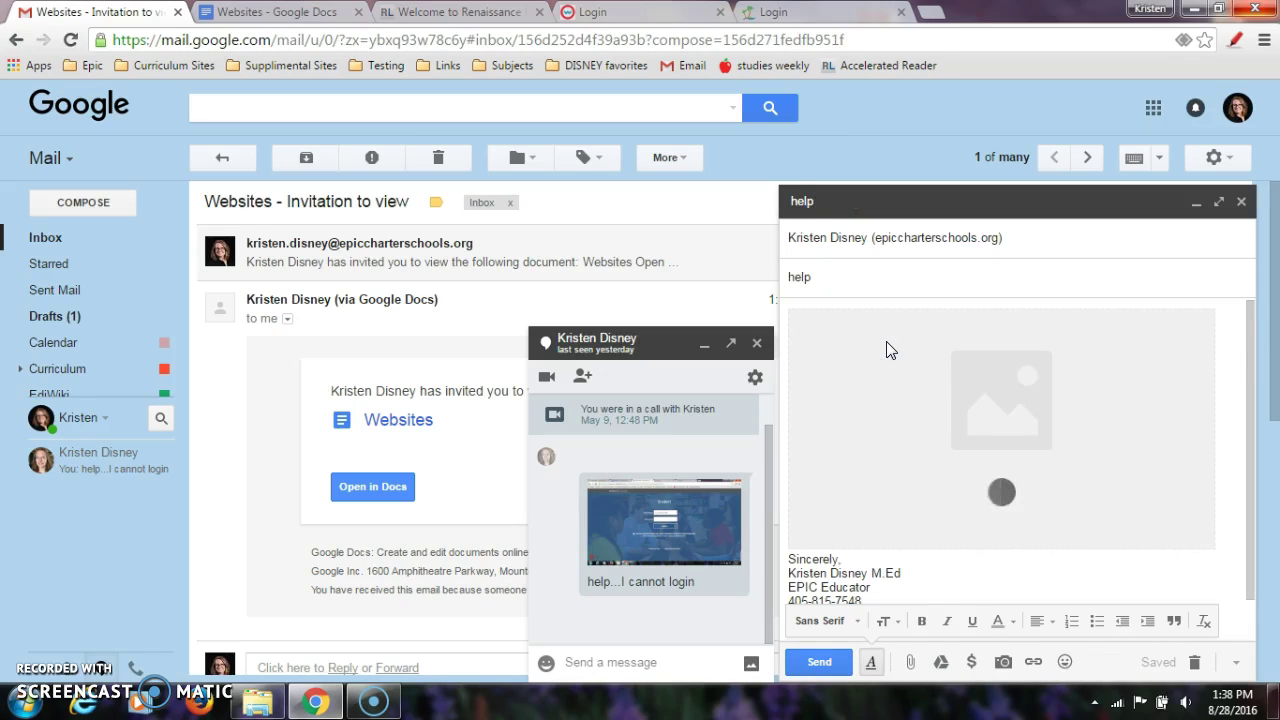
left_click(886, 312)
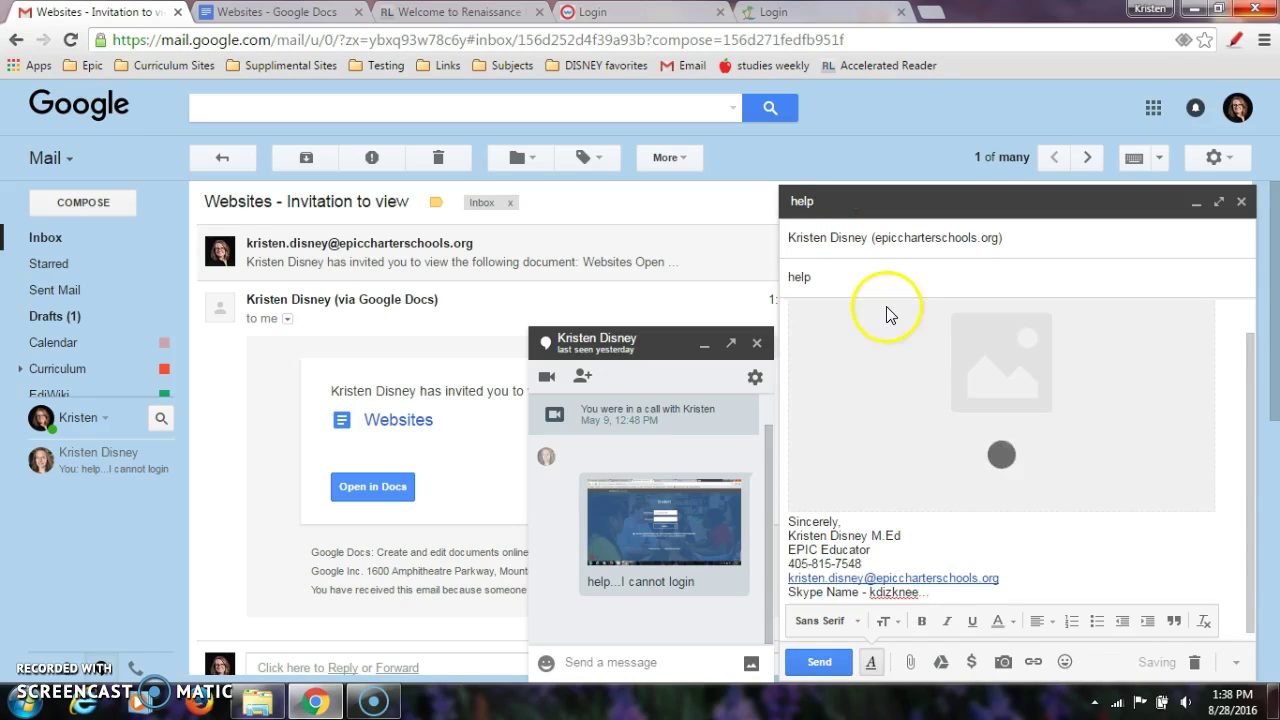
Extend the email subject to "help...login isn't working" and send the message with the login page screenshot
left_click(837, 277)
type("...log")
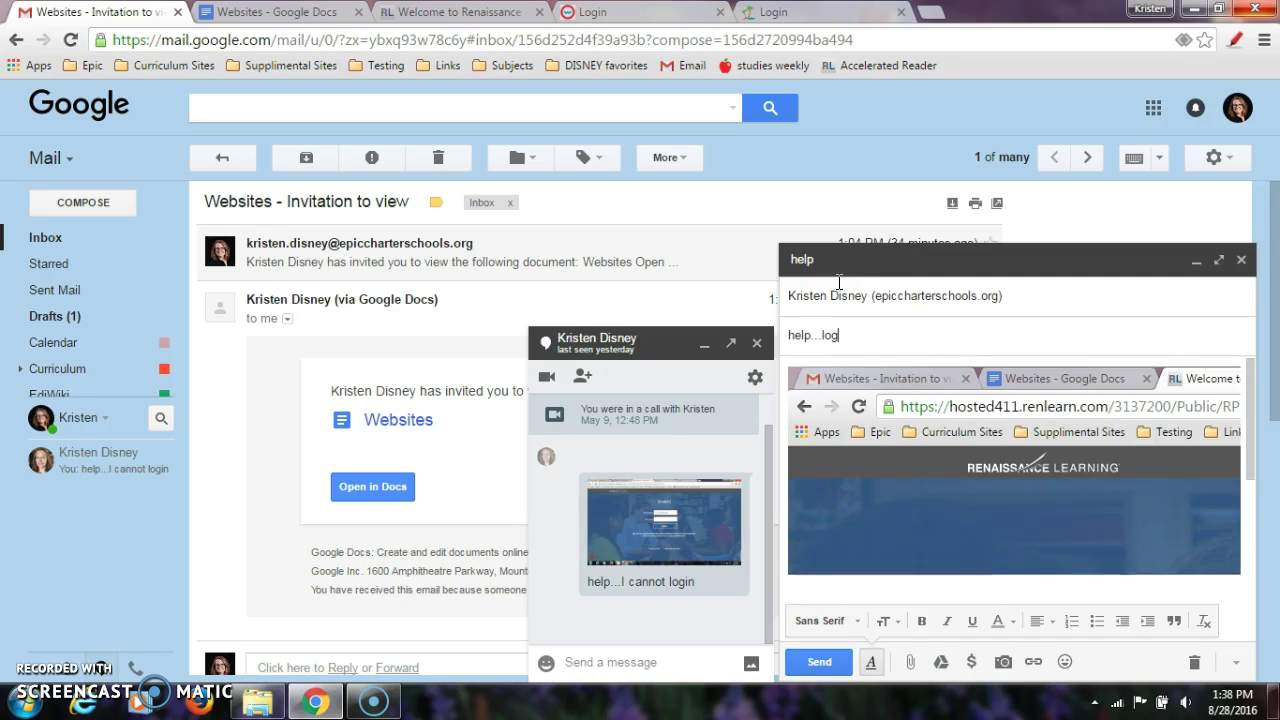
type("in isnt")
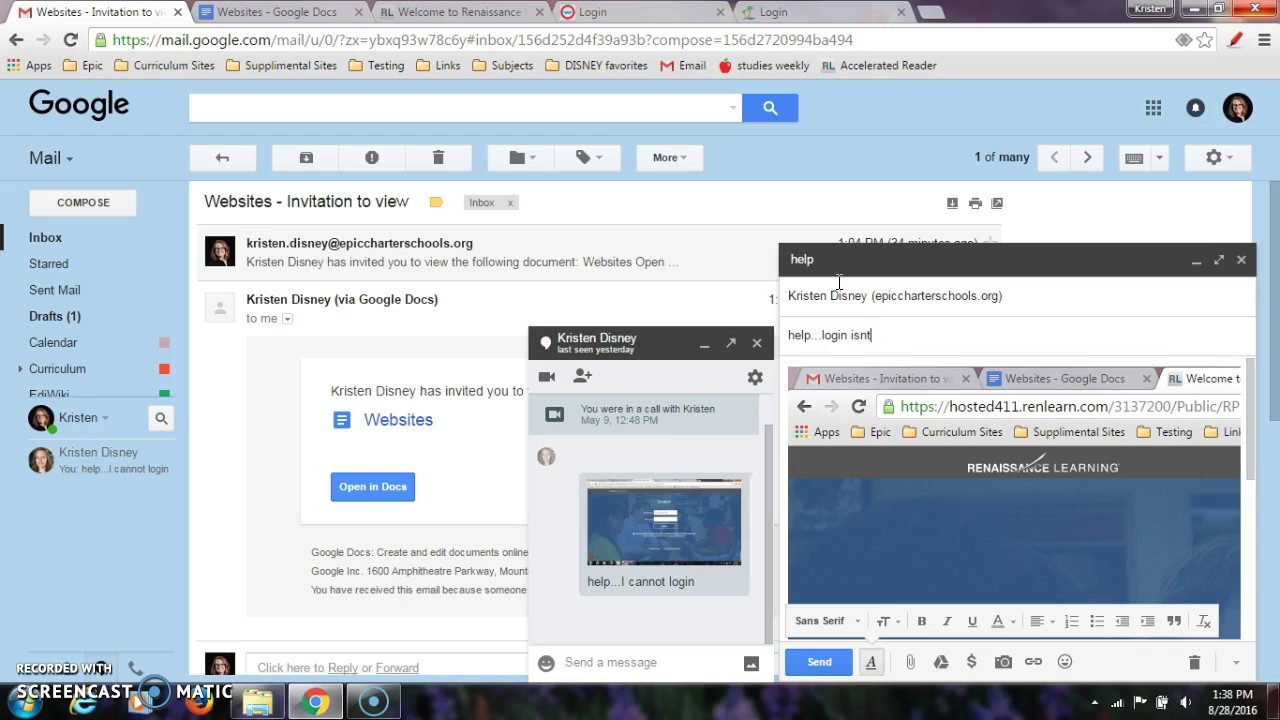
type("'t working")
left_click(816, 662)
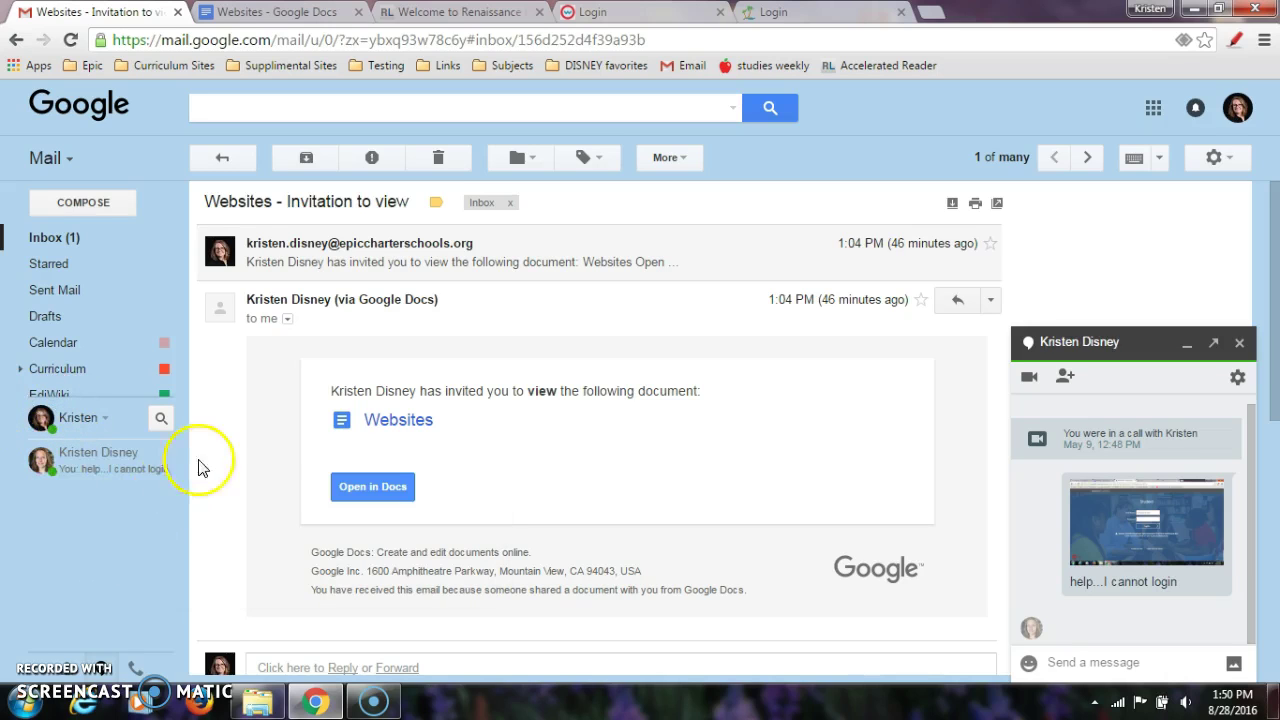
Check the chat on/off option in the Gmail settings and cancel back to the inbox
mouse_move(30, 390)
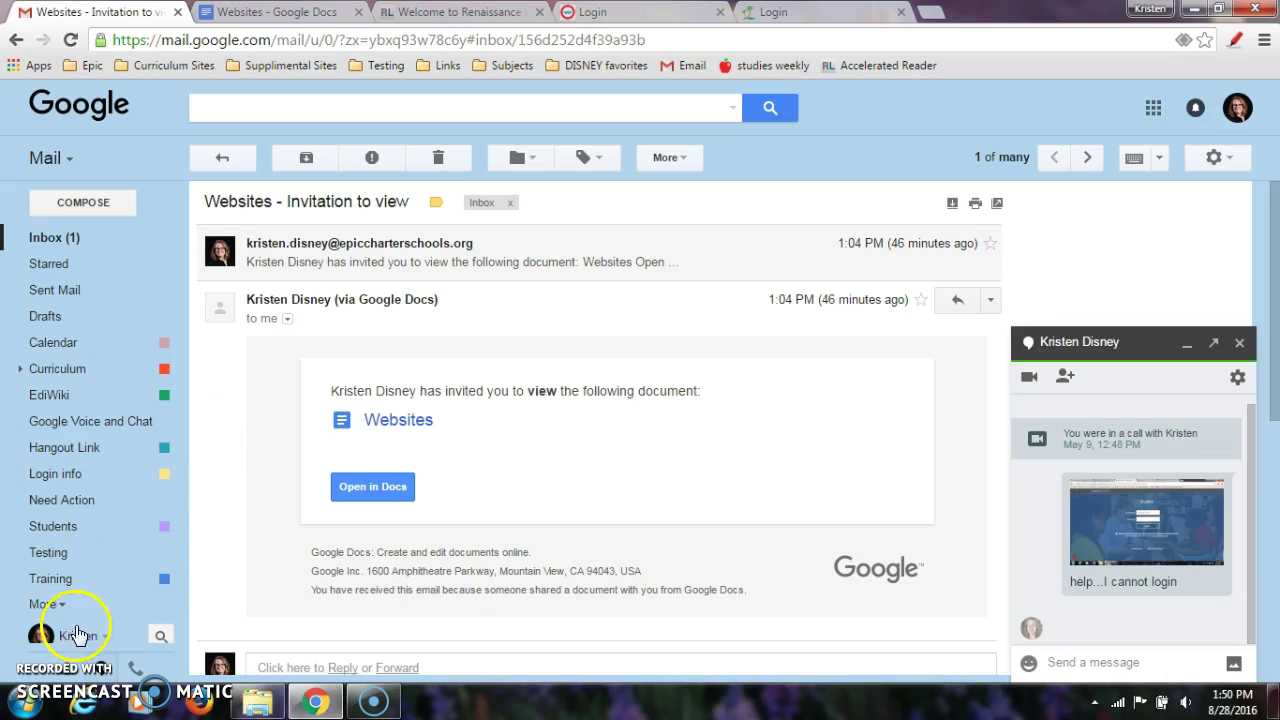
mouse_move(82, 636)
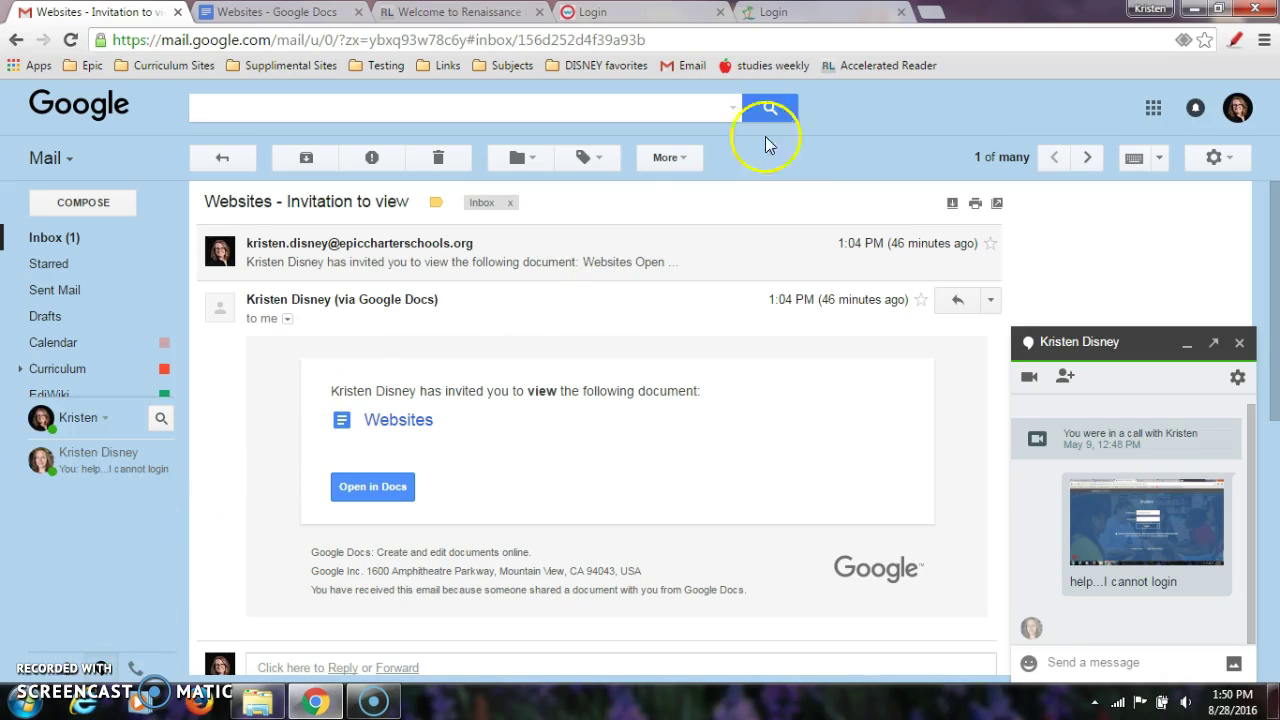
left_click(1230, 163)
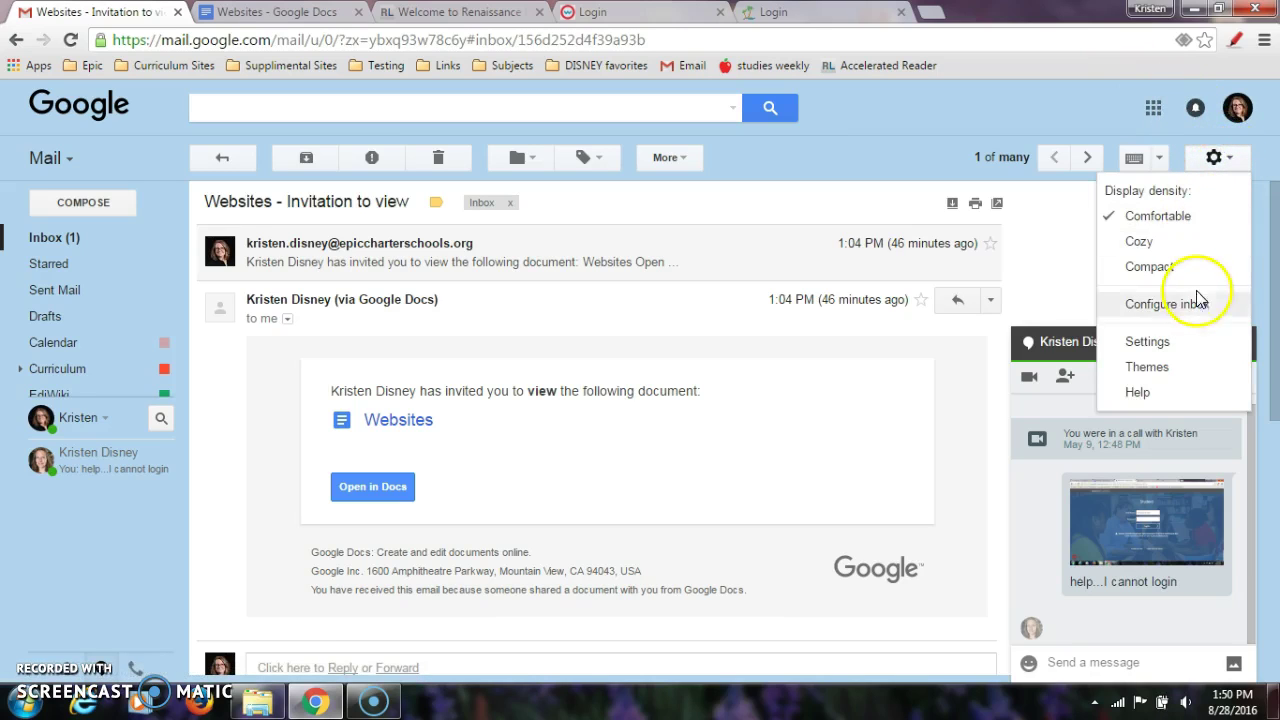
left_click(1147, 341)
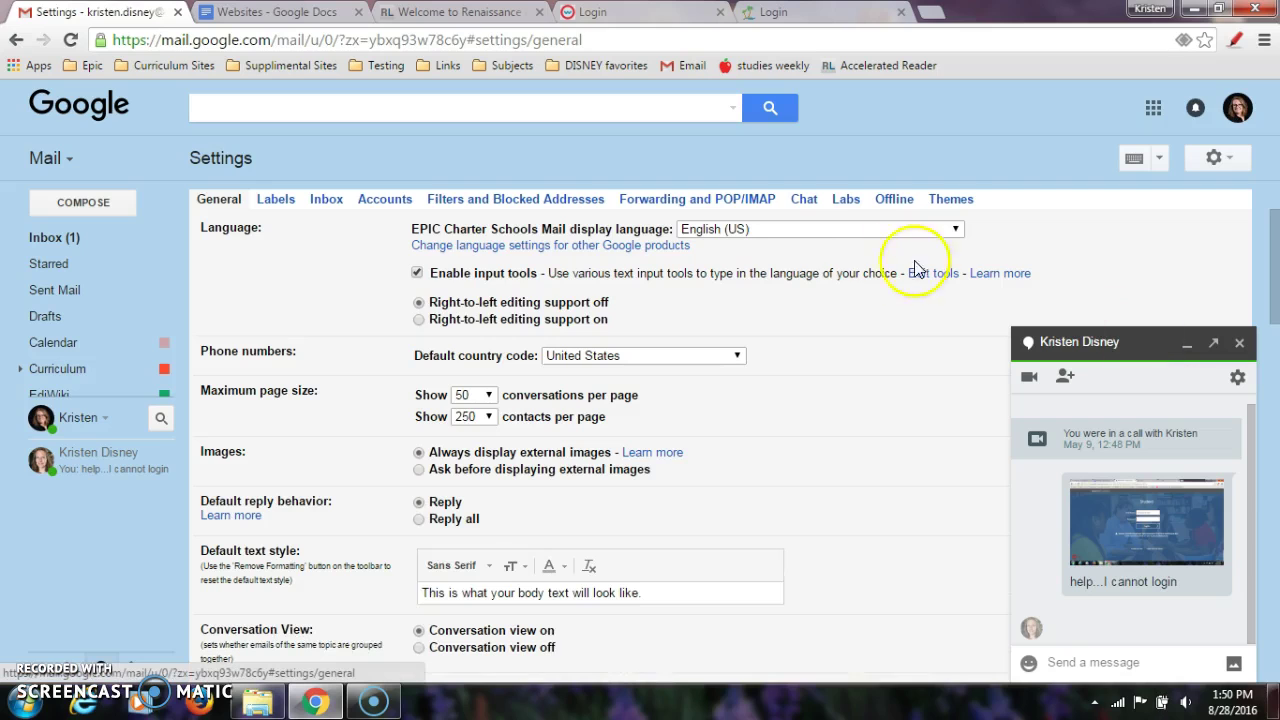
left_click(806, 202)
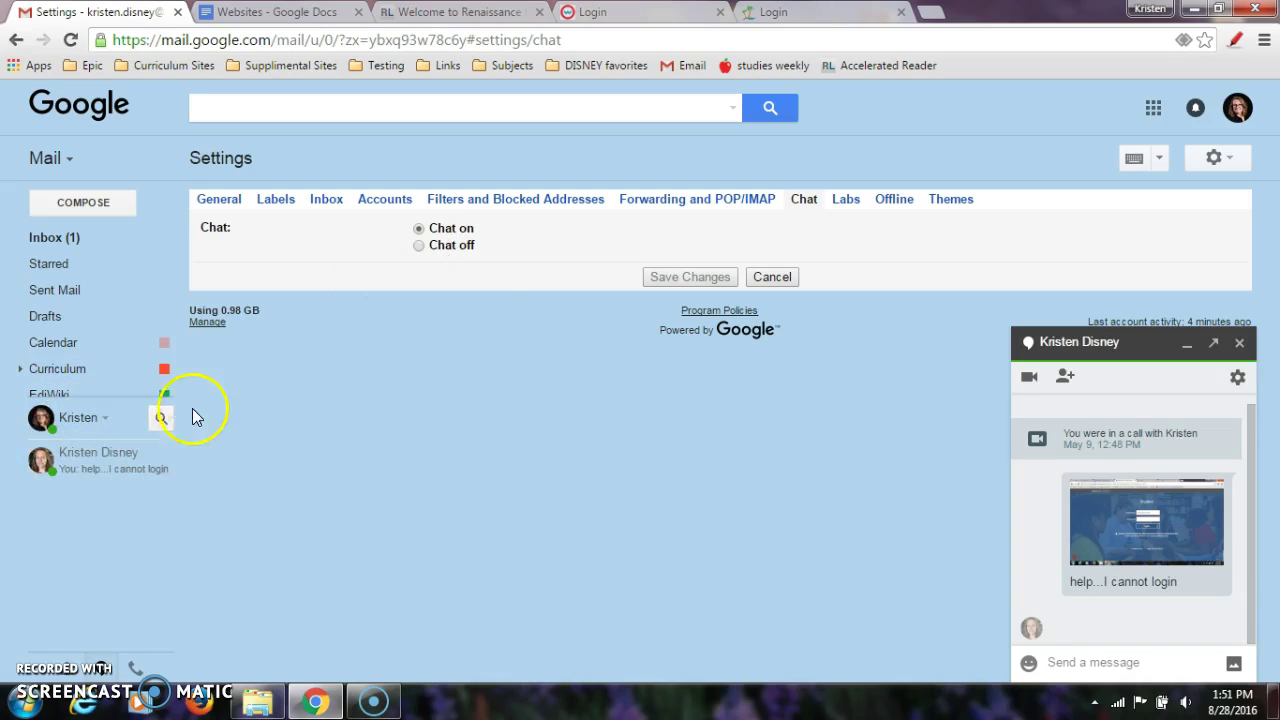
left_click(773, 277)
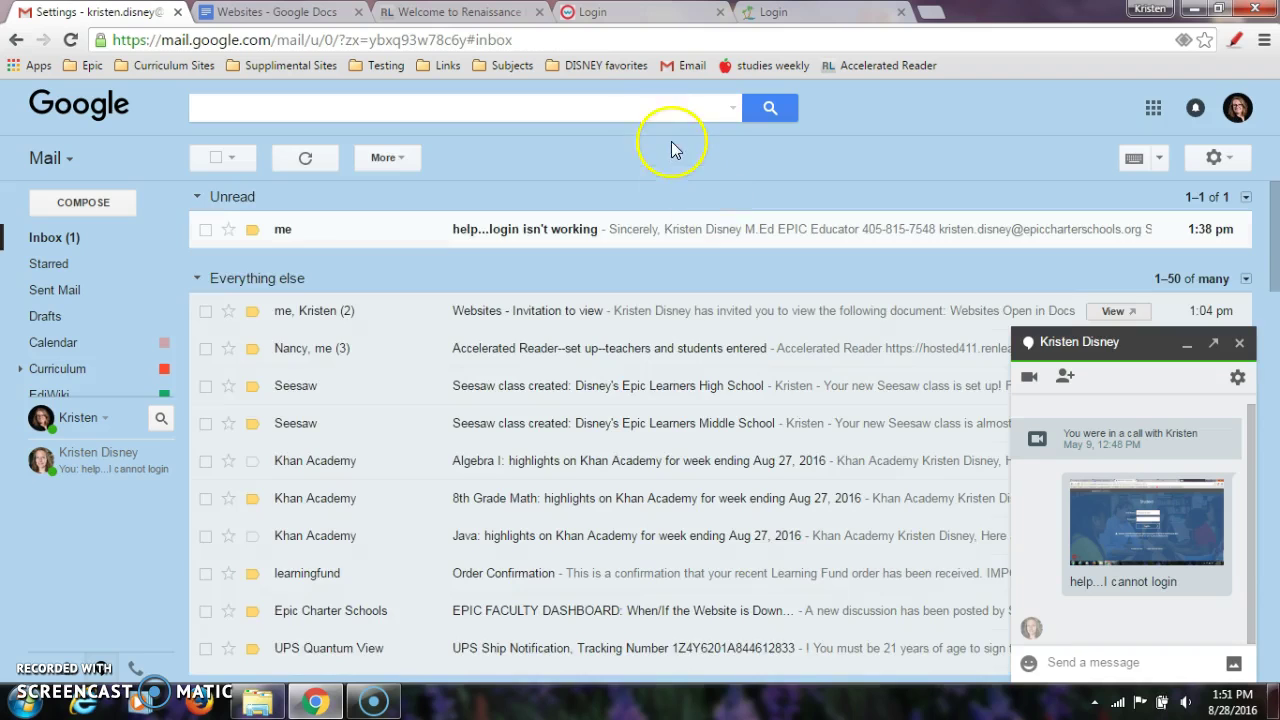
Open the Epic Charter Schools site in a new tab and review its Technical Support form, including the file upload section
left_click(932, 12)
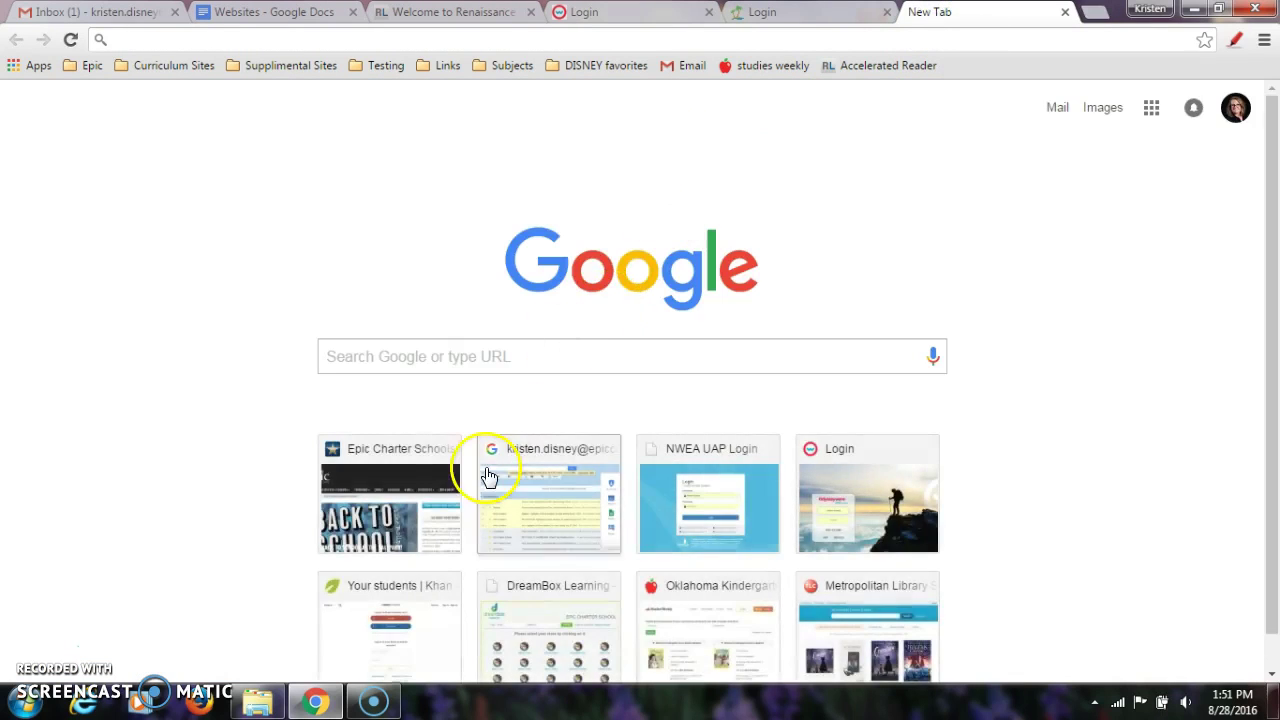
left_click(414, 497)
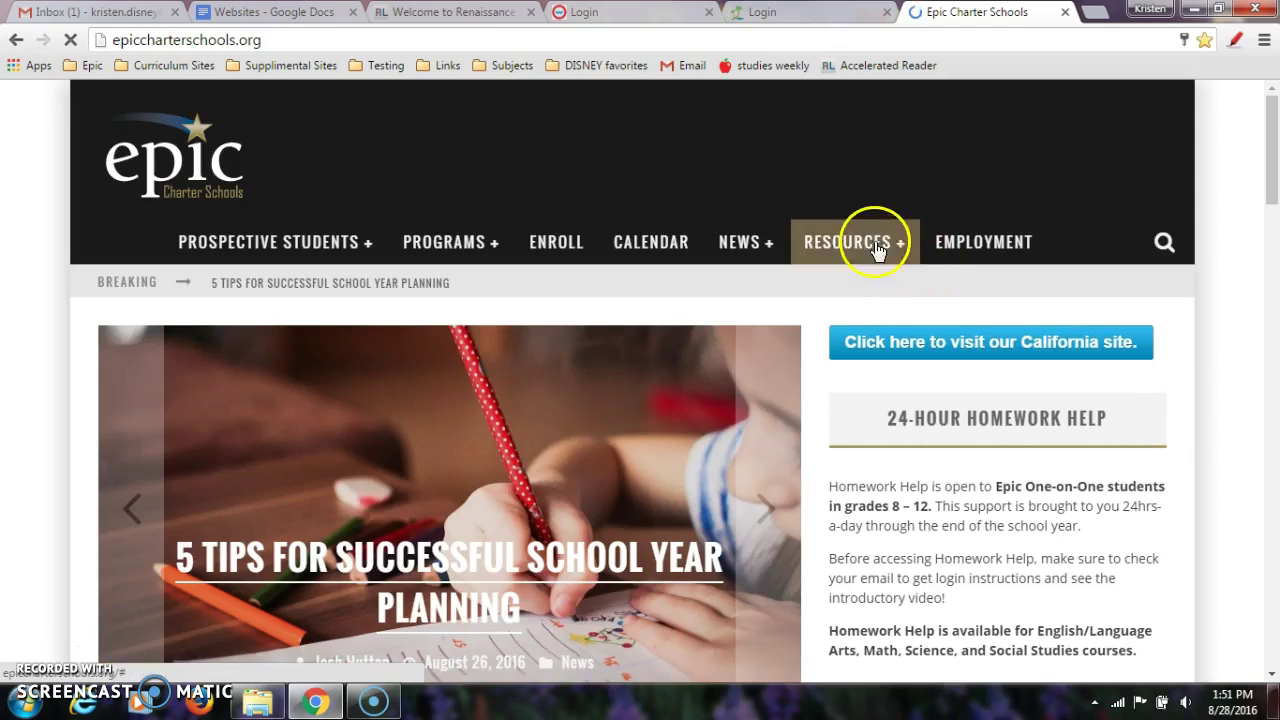
left_click(868, 245)
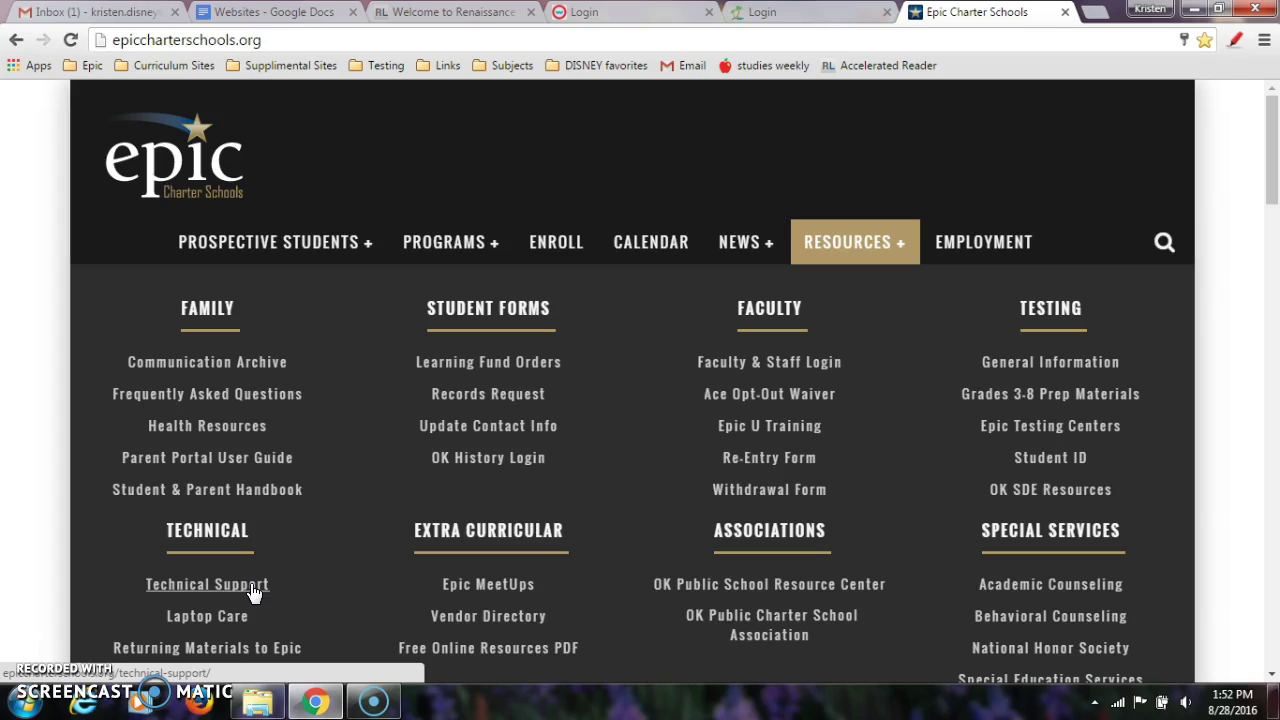
left_click(214, 595)
left_click(210, 587)
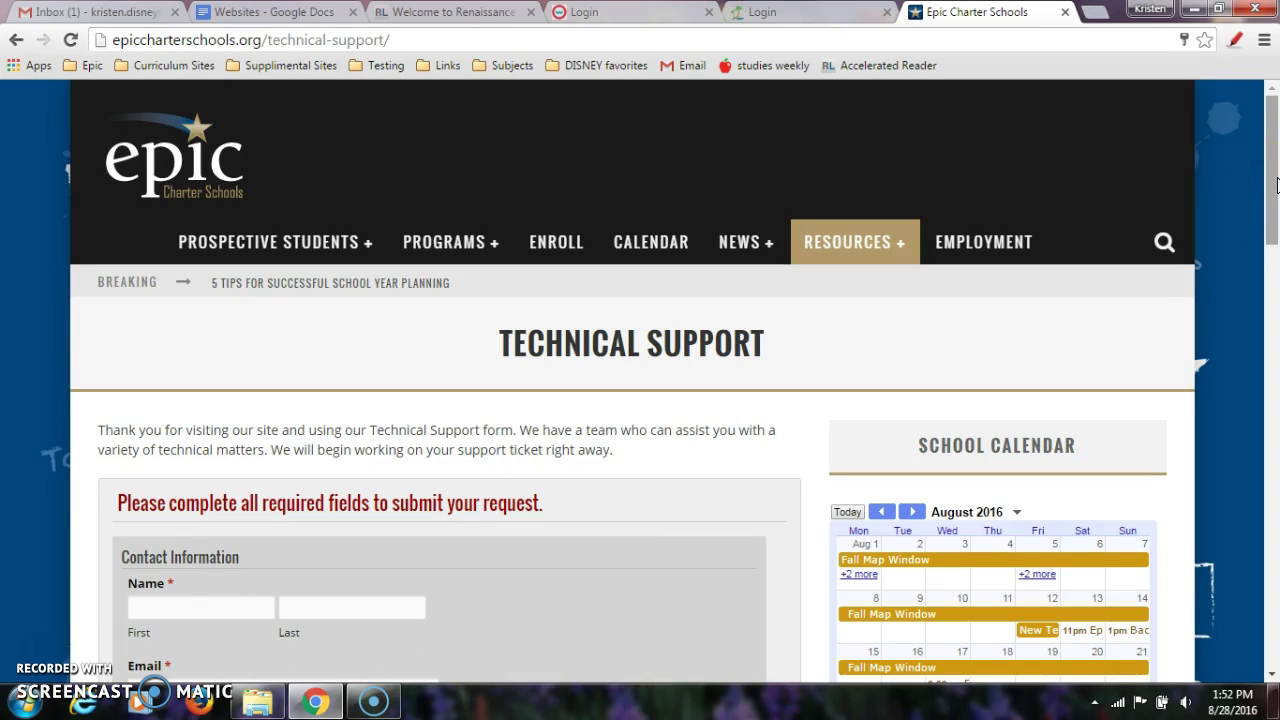
left_click_drag(1276, 185, 1276, 383)
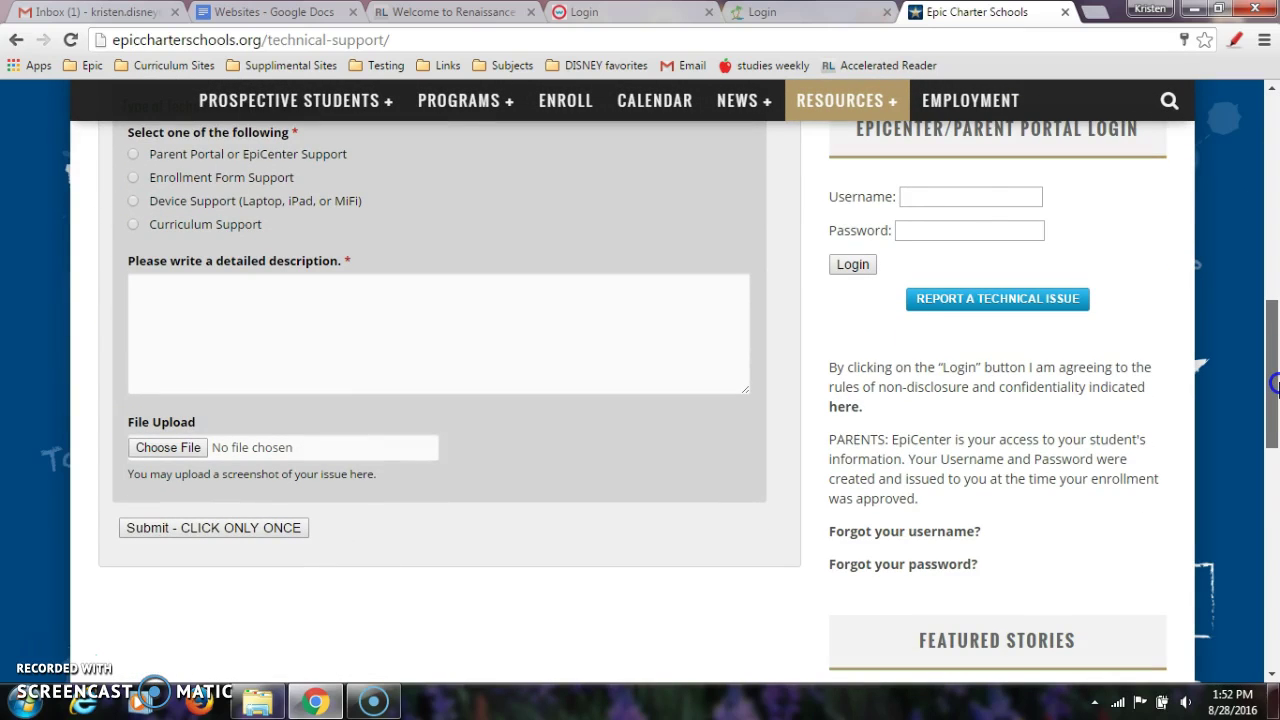
Open the school's Laptop Care page from the Resources listing and read the ten care guidelines
mouse_move(851, 101)
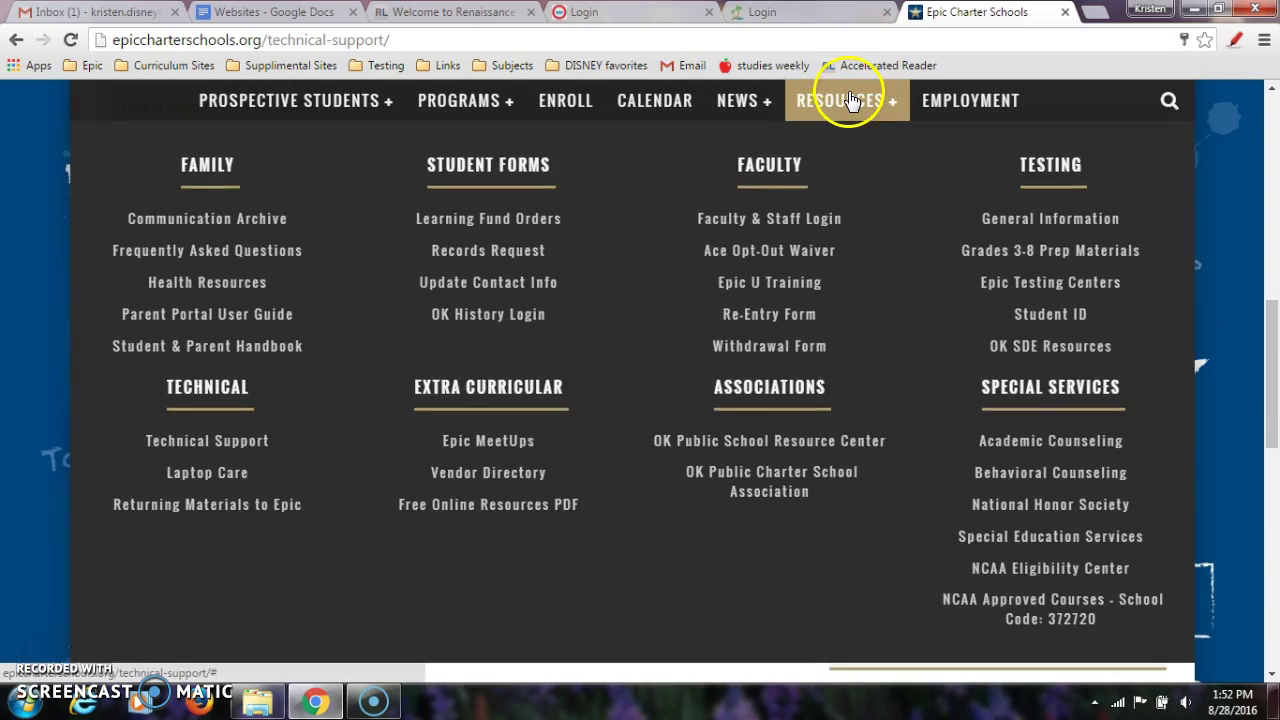
left_click(210, 474)
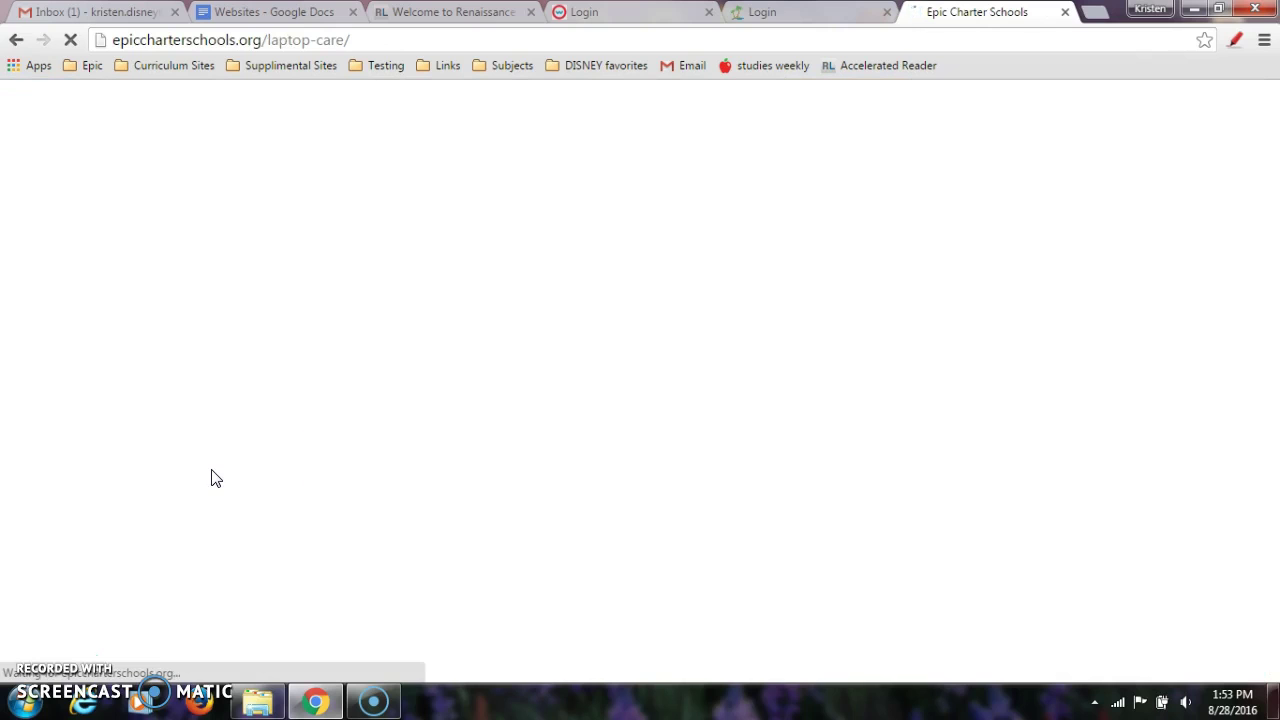
left_click(1028, 351)
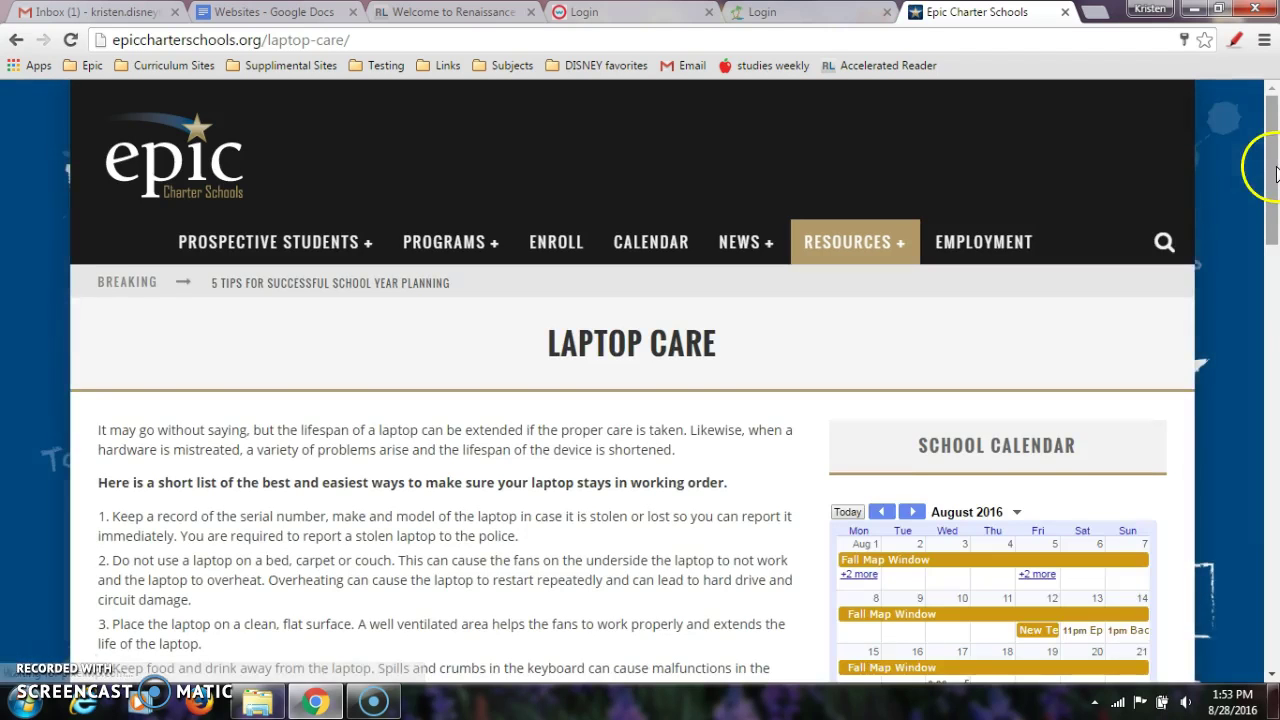
left_click_drag(1274, 172, 1276, 240)
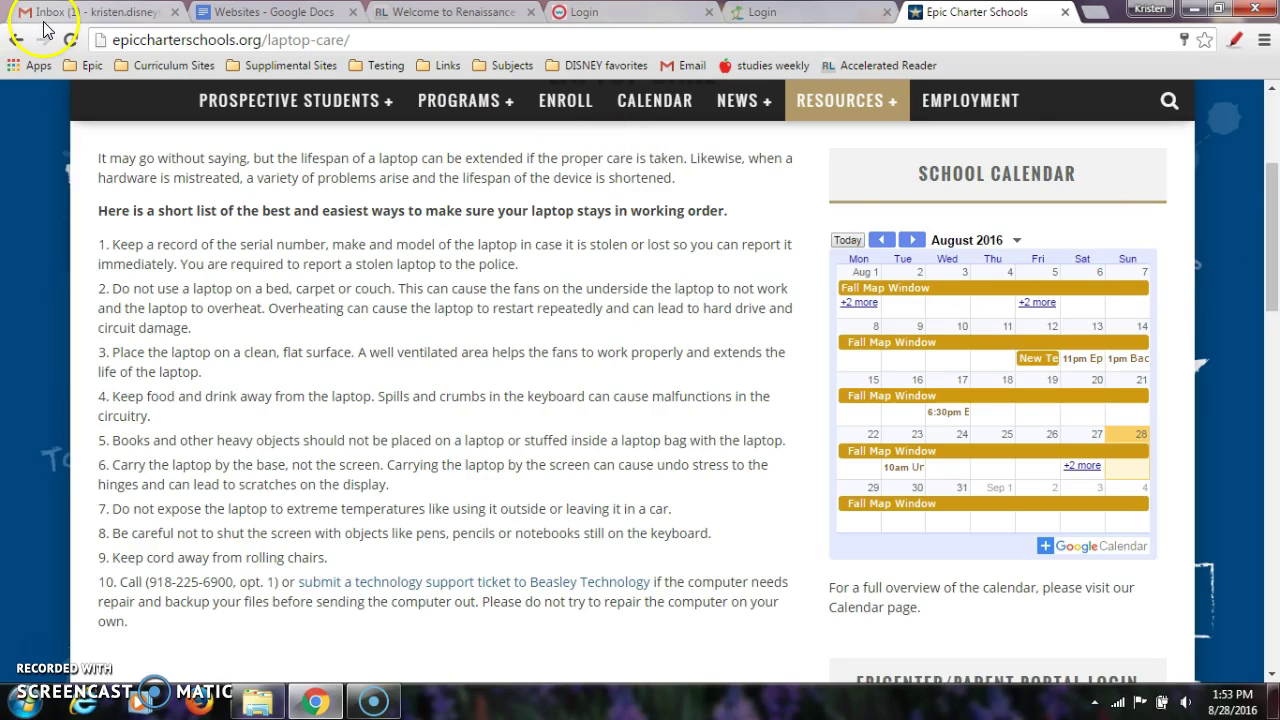
Open the Returning Materials to Epic page and expand the form for returning laptops and iPads
mouse_move(834, 90)
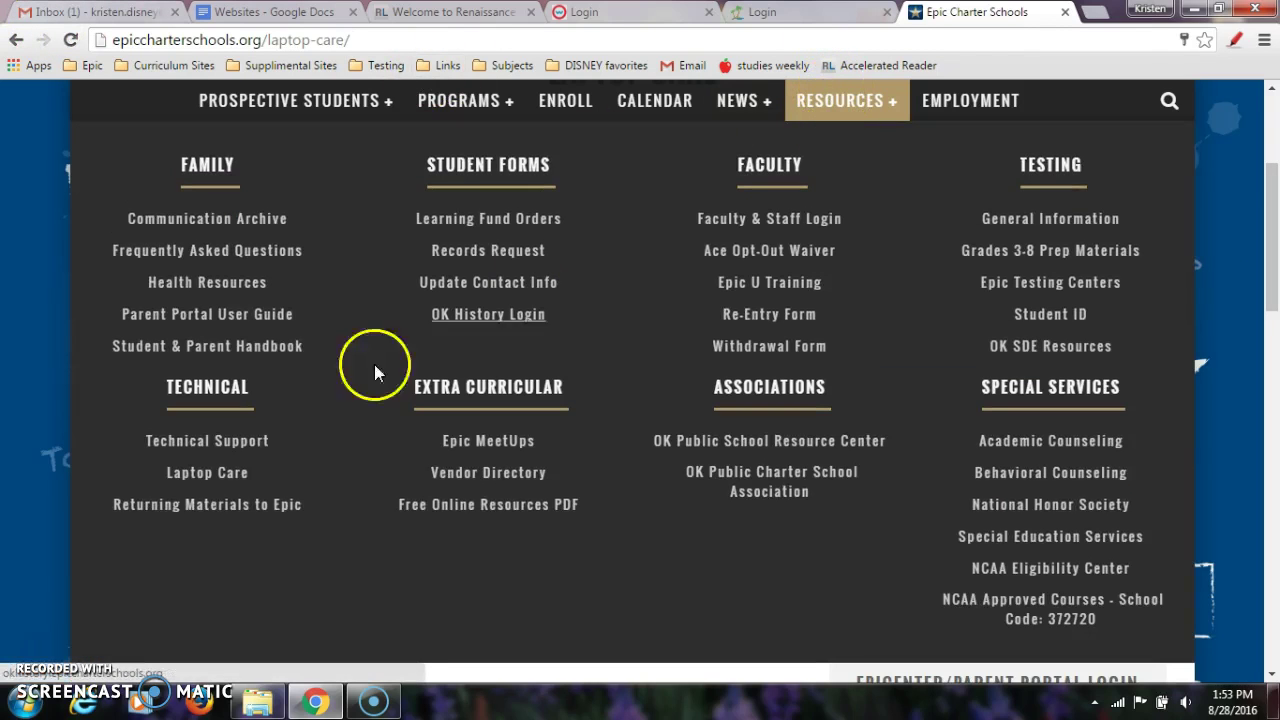
left_click(194, 504)
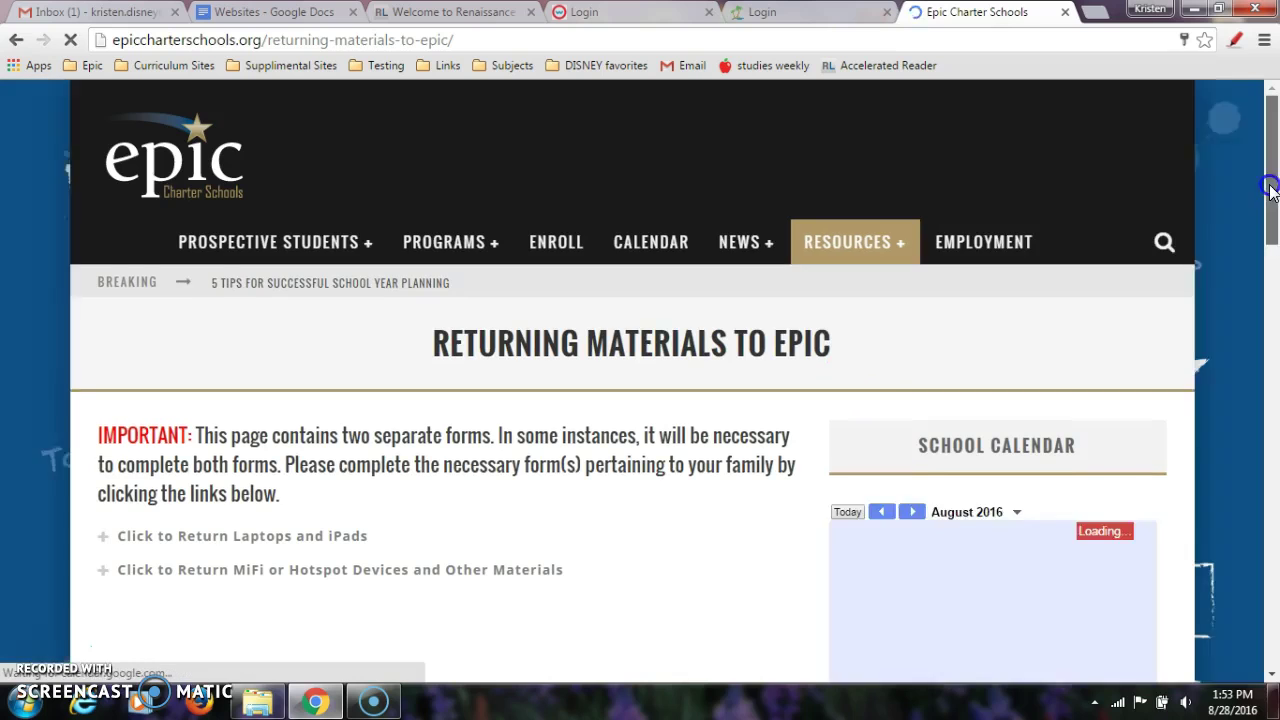
left_click_drag(1266, 191, 1275, 292)
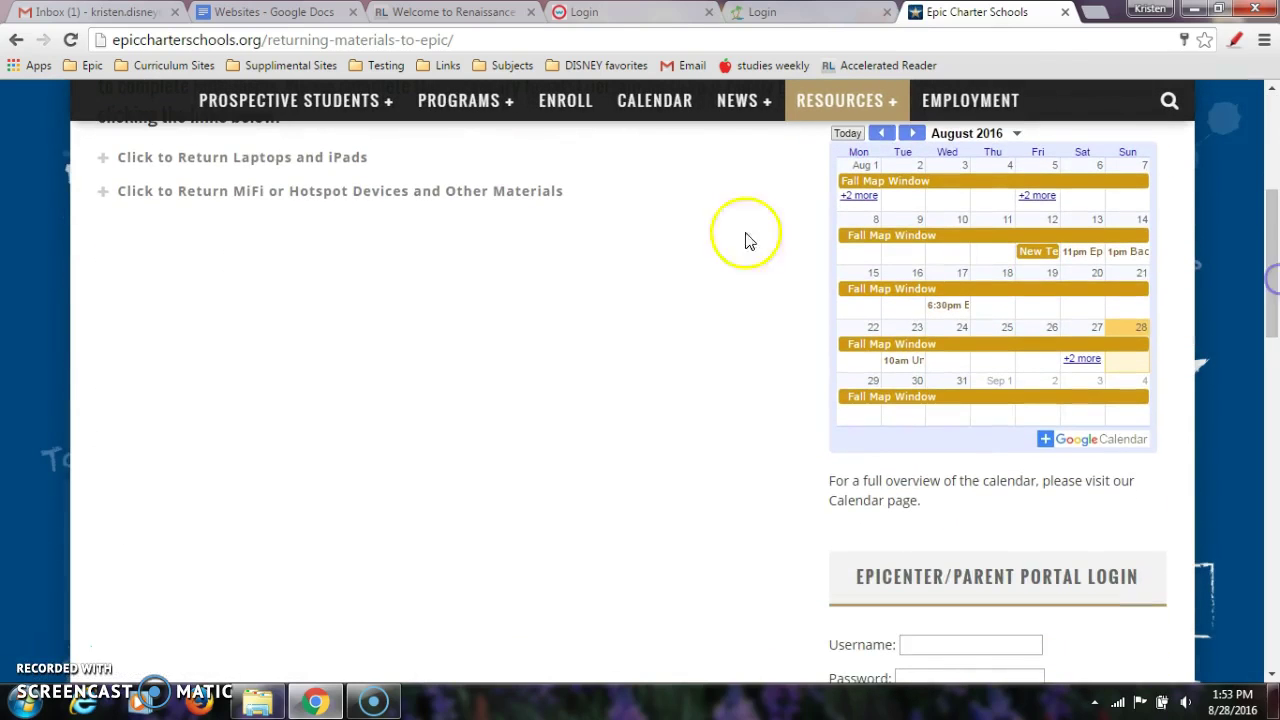
left_click(315, 162)
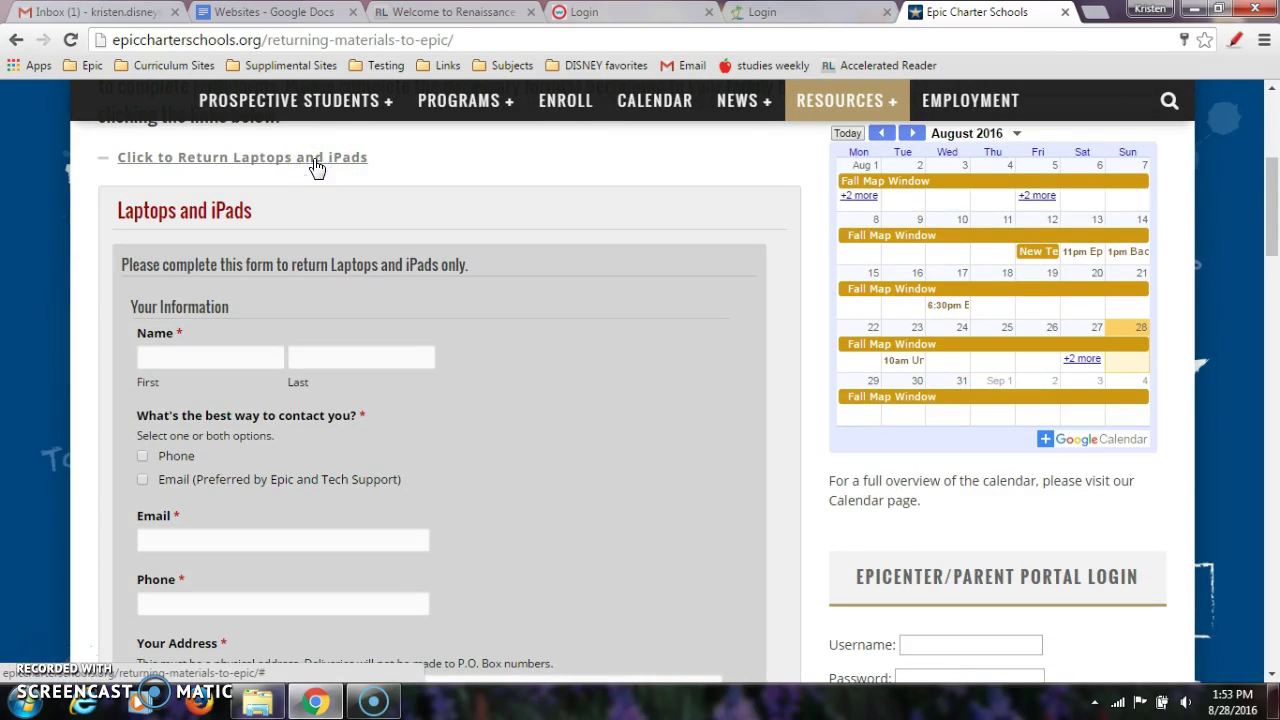
Set the laptop return reason to Needs Repairs and answer No to having a box to ship the devices
left_click_drag(1272, 195, 1274, 357)
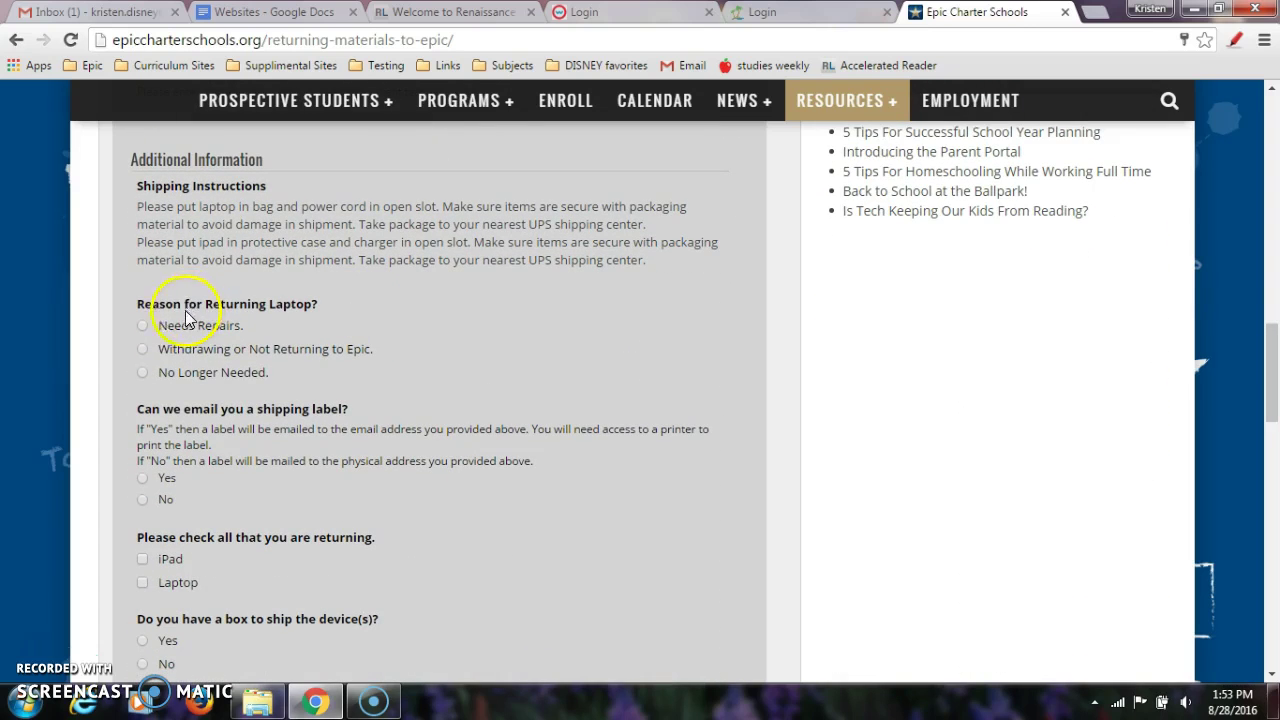
left_click(145, 327)
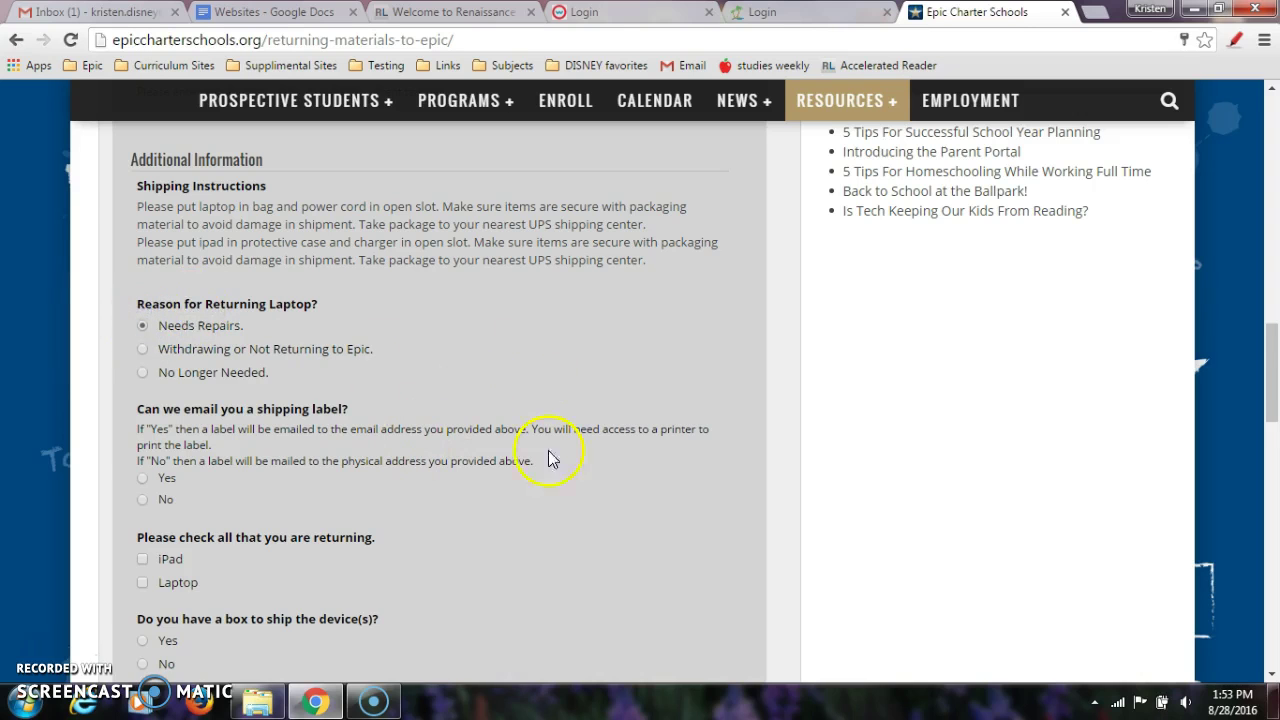
left_click_drag(1272, 350, 1272, 373)
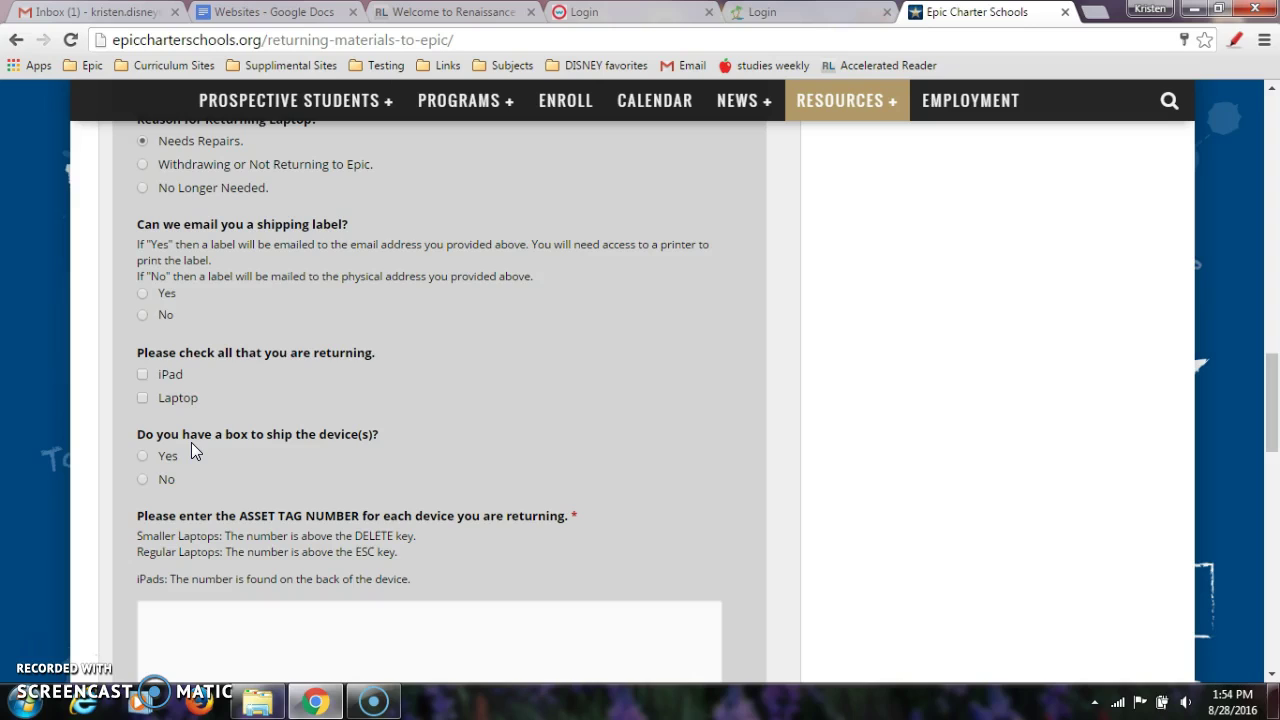
left_click(148, 480)
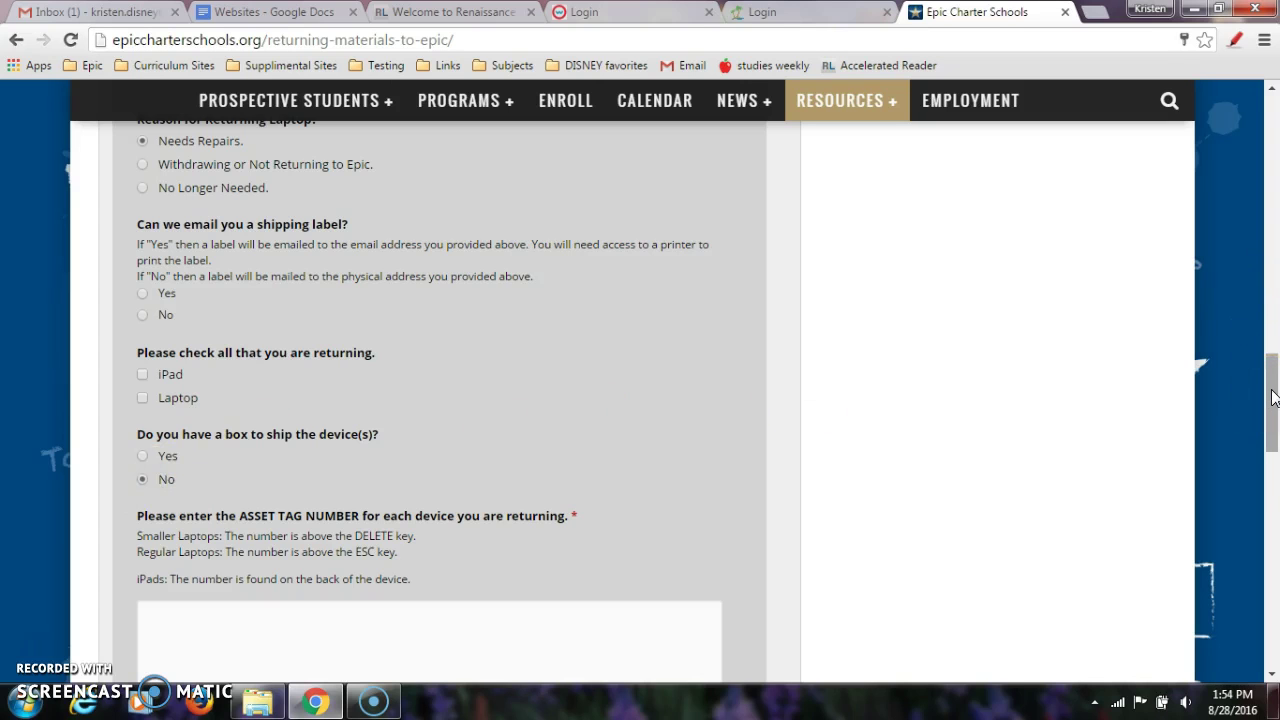
left_click_drag(1270, 390, 1273, 138)
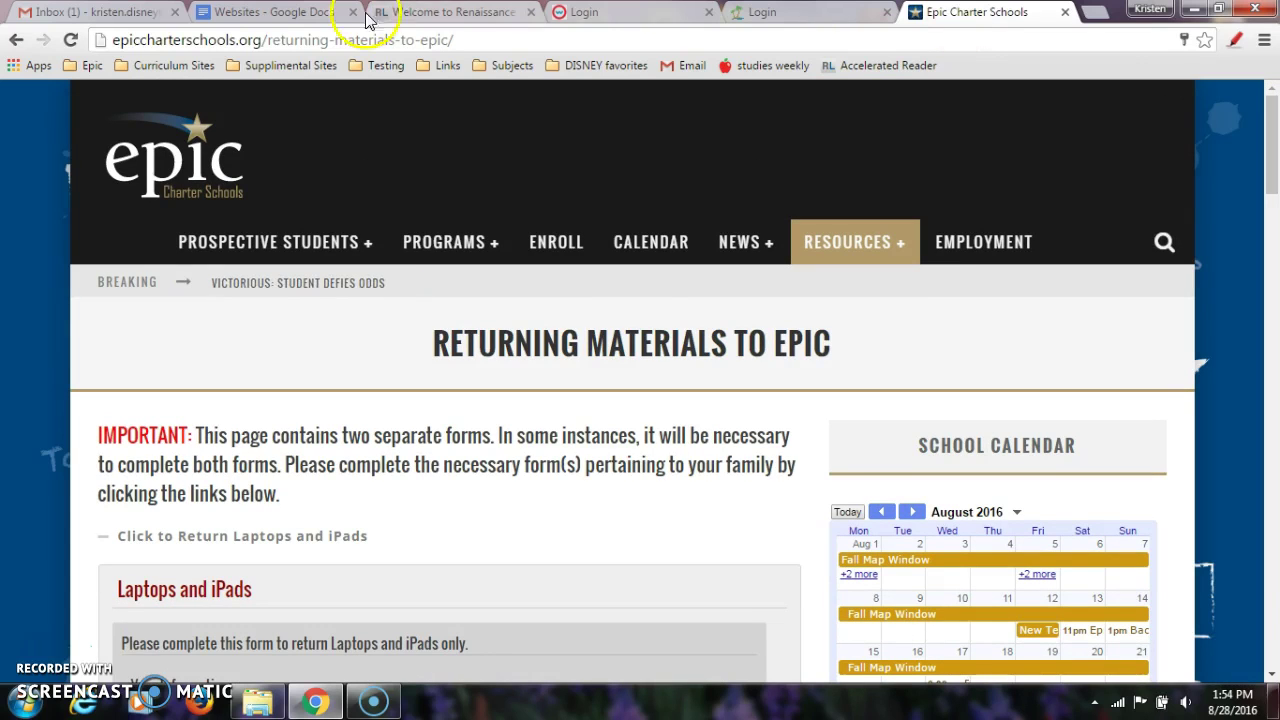
left_click(123, 16)
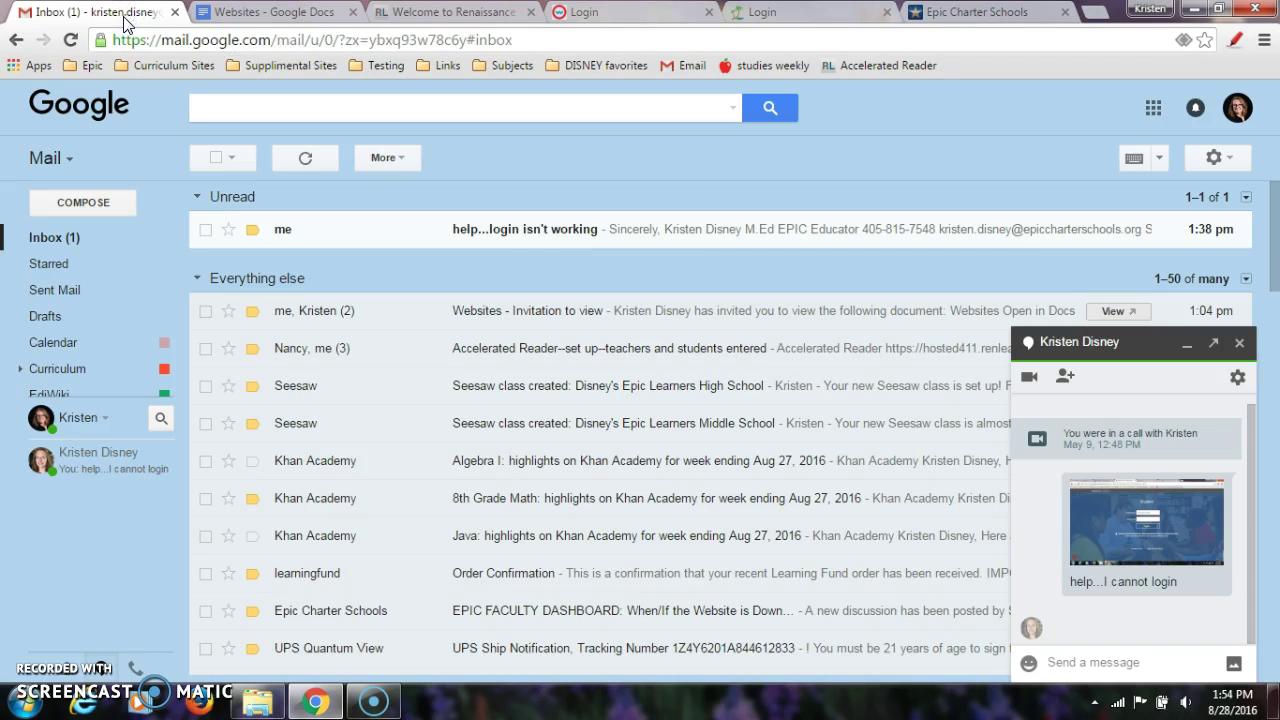
left_click(948, 14)
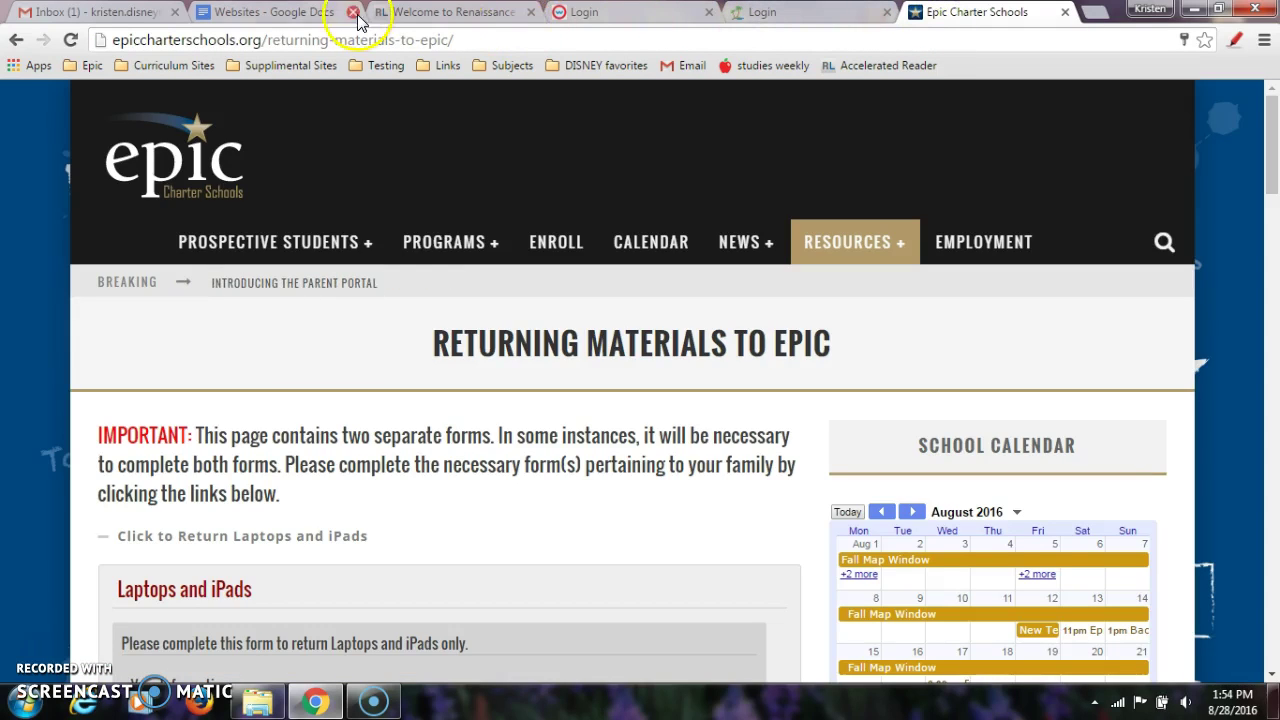